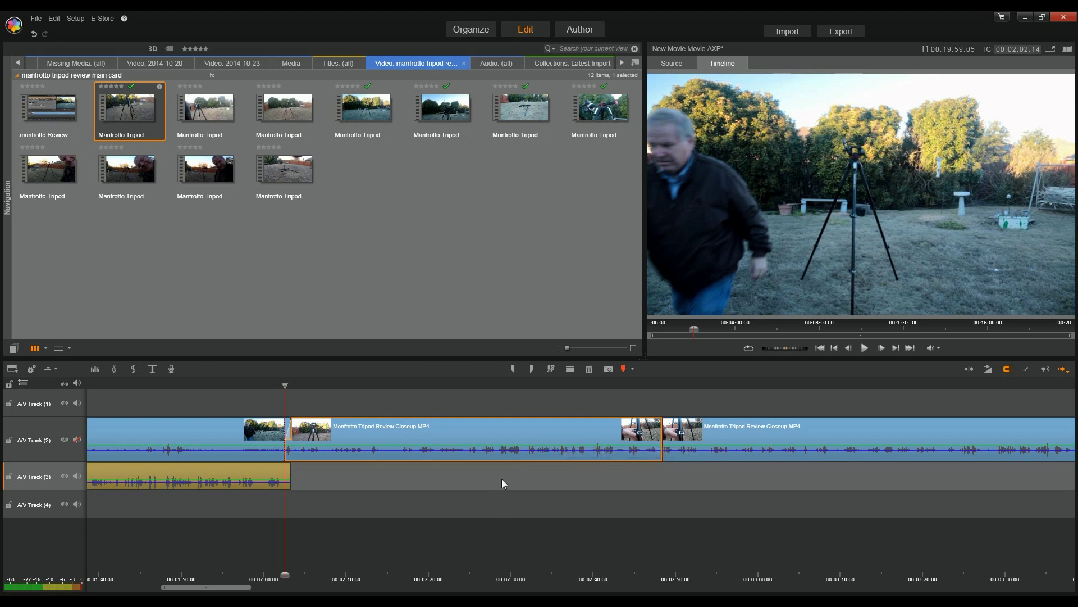
Detach the selected closeup clip's audio and delete the piece of narration that extends past the playhead on A/V Track (3).
{"action": "right_click", "coordinate": [503, 433]}
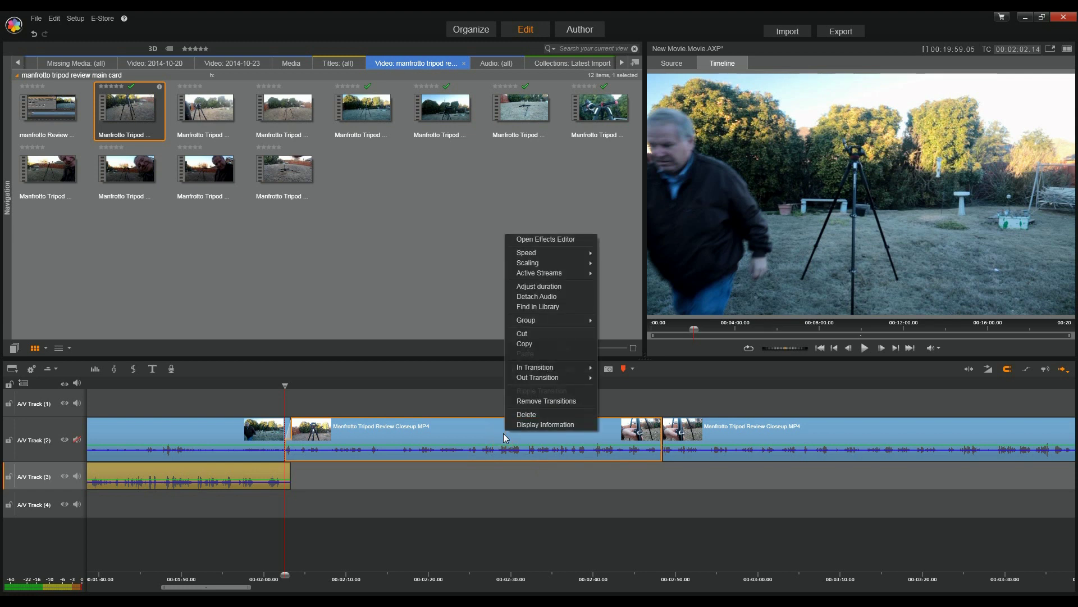
{"action": "left_click", "coordinate": [560, 301]}
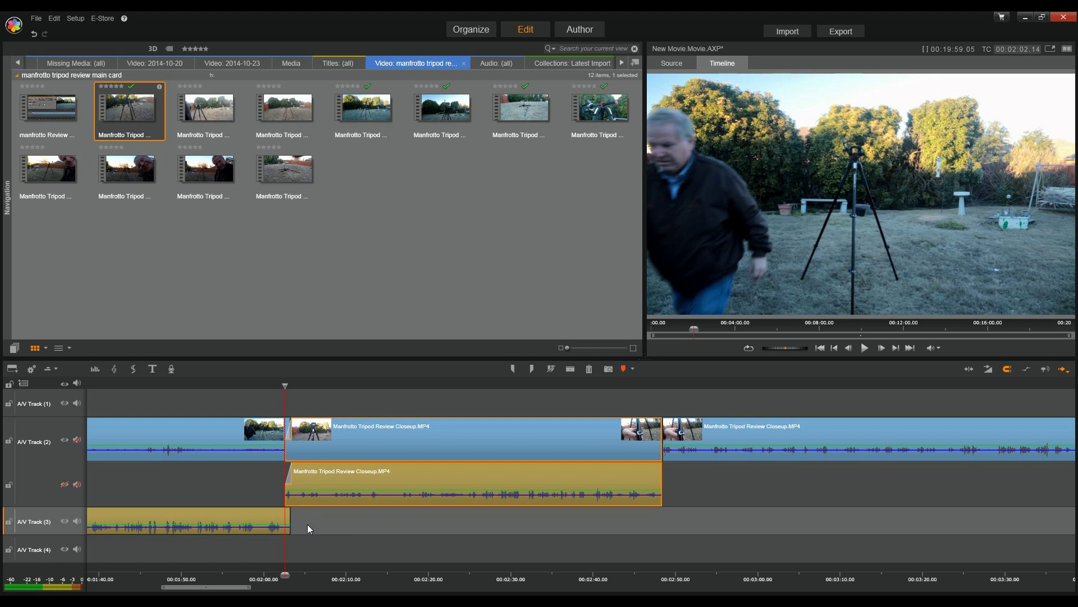
{"action": "left_click", "coordinate": [276, 523]}
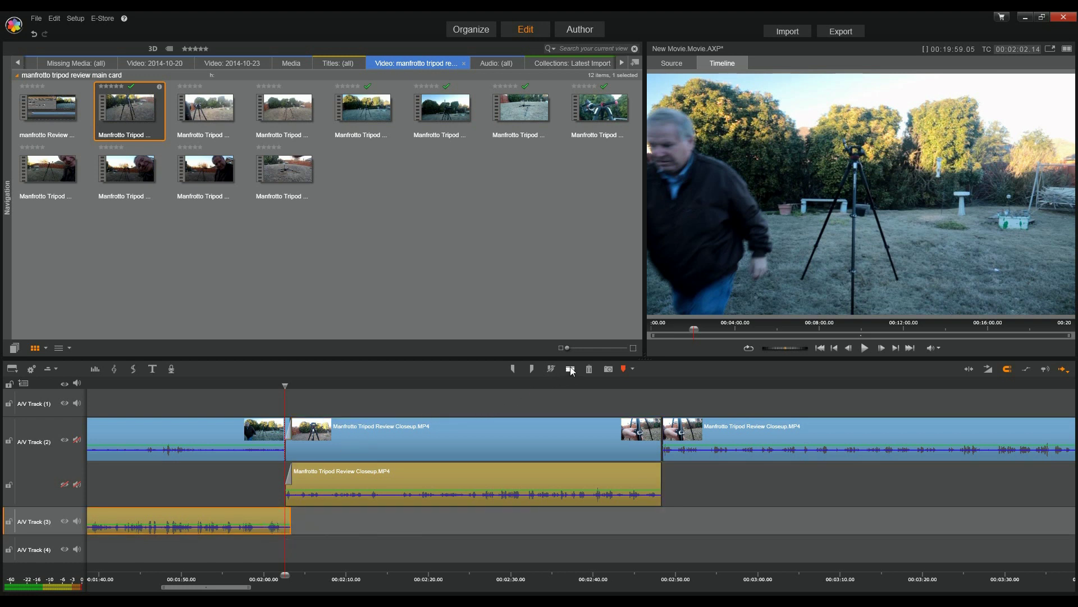
{"action": "left_click", "coordinate": [298, 525]}
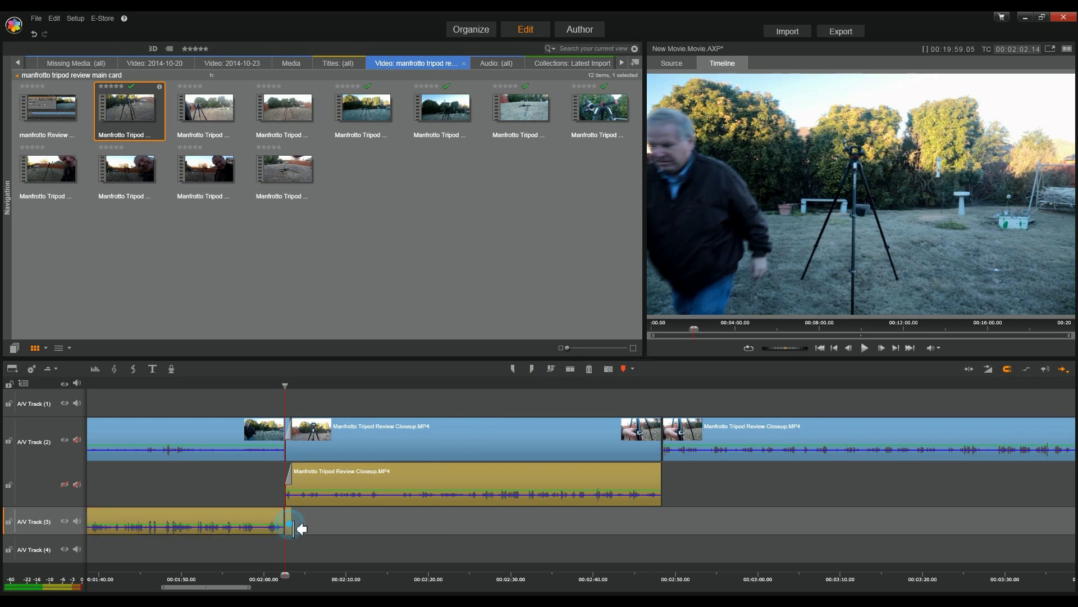
{"action": "key", "text": "Delete"}
{"action": "key", "text": "Home"}
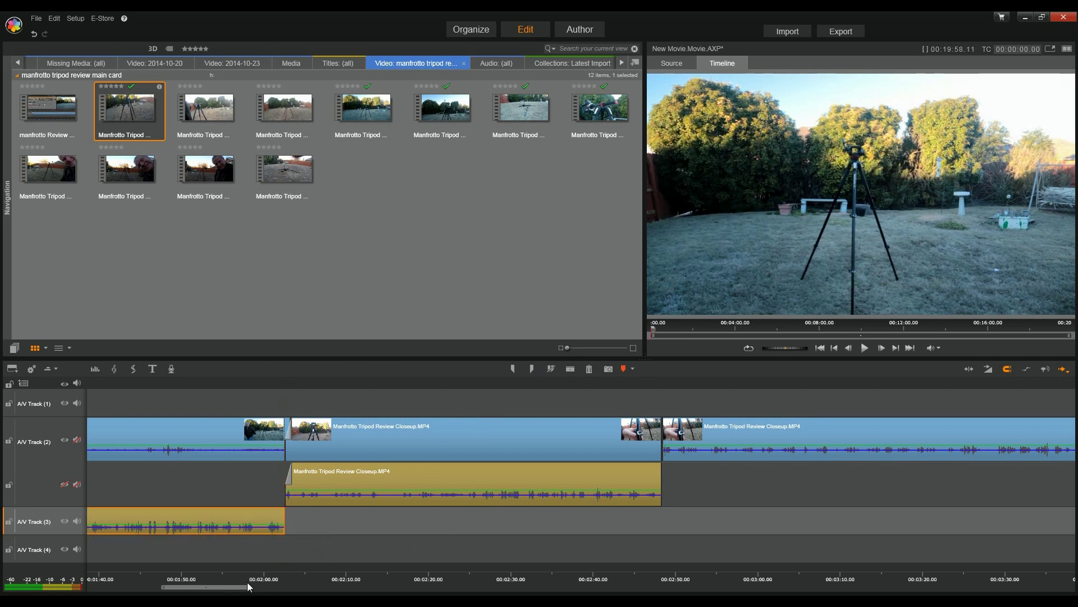
Move the trimmed narration into the detached-audio lane beneath the main video and realign the detached closeup audio with its clip at 00:02:02.13.
{"action": "left_click_drag", "start_coordinate": [239, 588], "coordinate": [159, 591]}
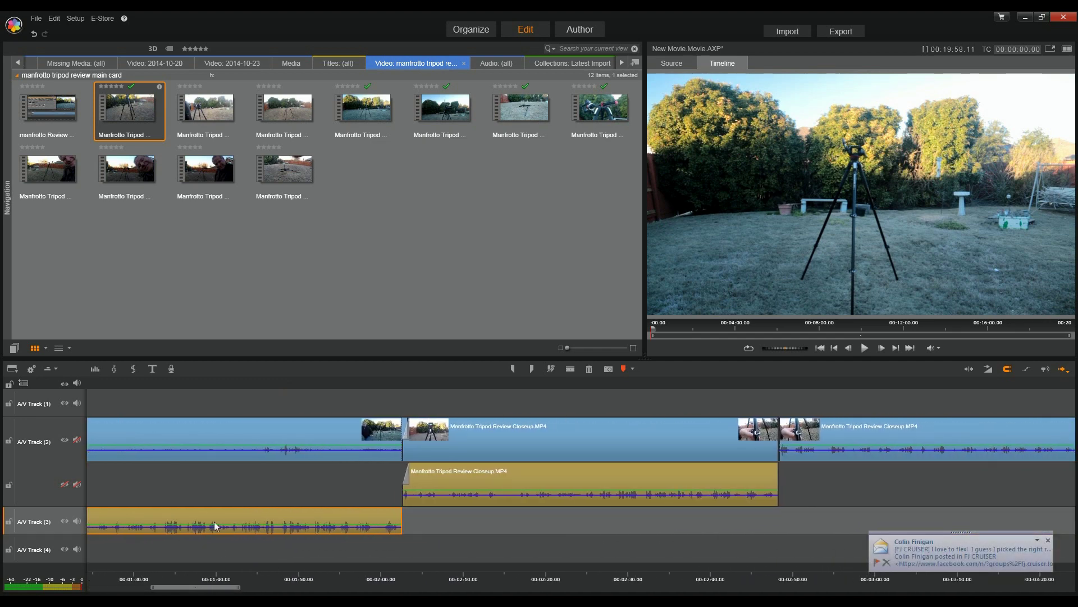
{"action": "left_click_drag", "start_coordinate": [305, 517], "coordinate": [307, 505]}
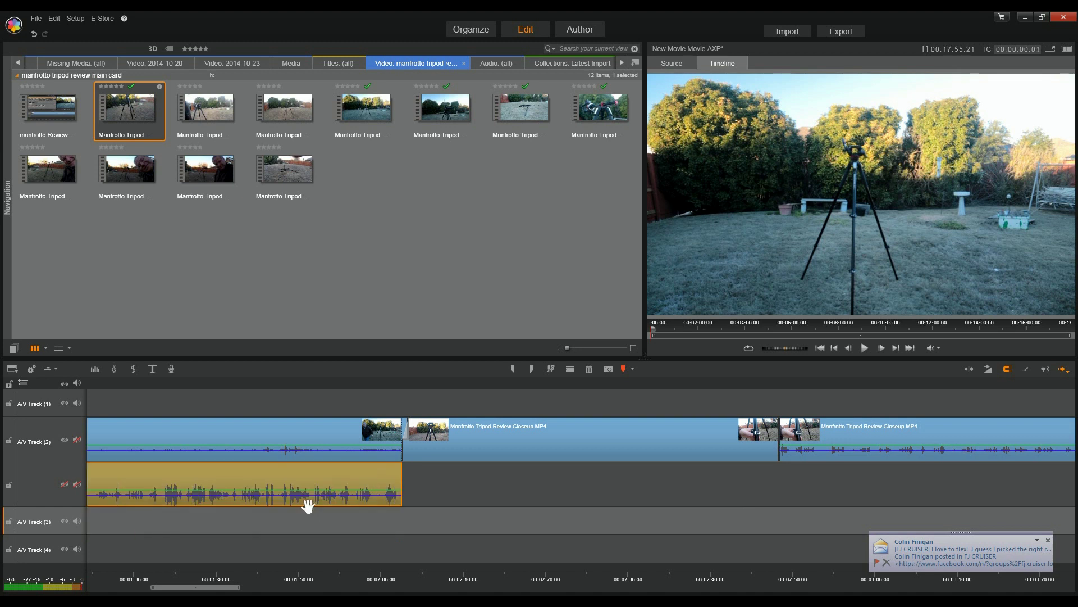
{"action": "left_click_drag", "start_coordinate": [236, 589], "coordinate": [295, 593]}
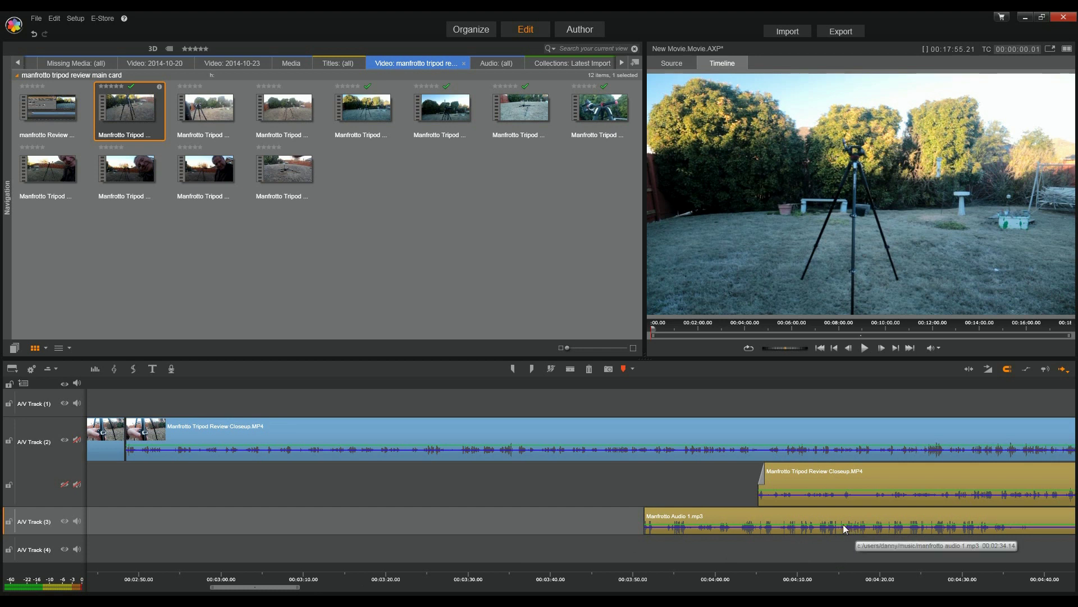
{"action": "left_click_drag", "start_coordinate": [291, 587], "coordinate": [326, 590]}
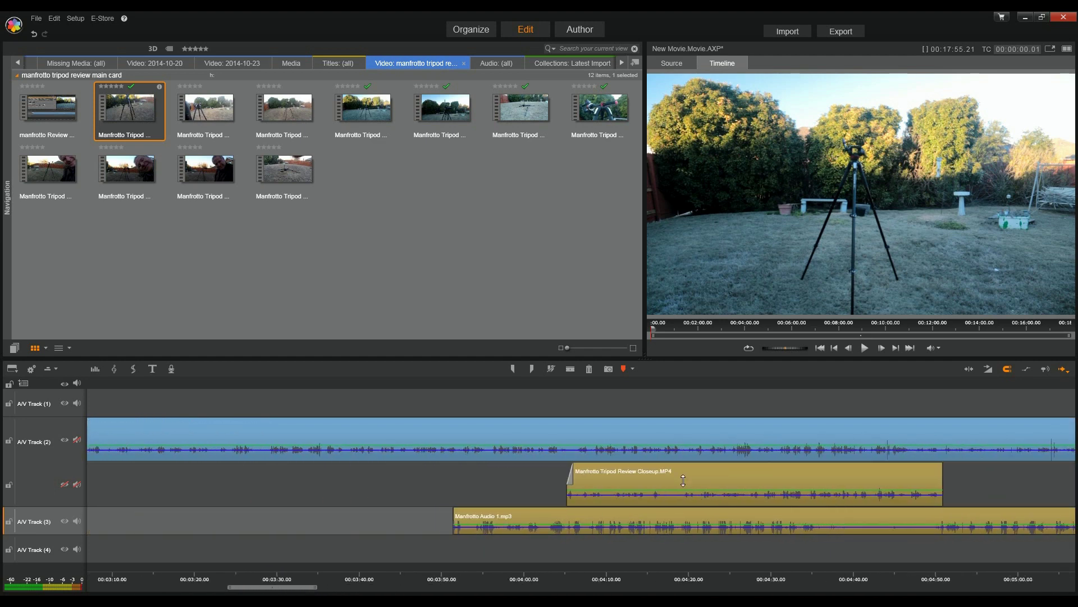
{"action": "left_click_drag", "start_coordinate": [787, 473], "coordinate": [321, 476]}
{"action": "left_click_drag", "start_coordinate": [282, 589], "coordinate": [204, 592]}
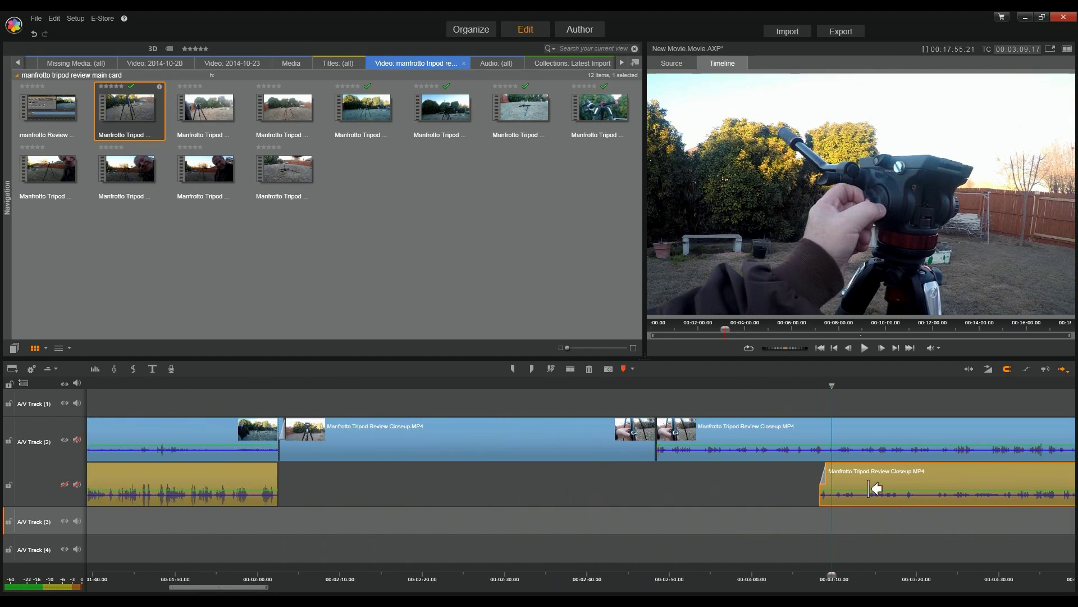
{"action": "left_click_drag", "start_coordinate": [929, 483], "coordinate": [390, 489]}
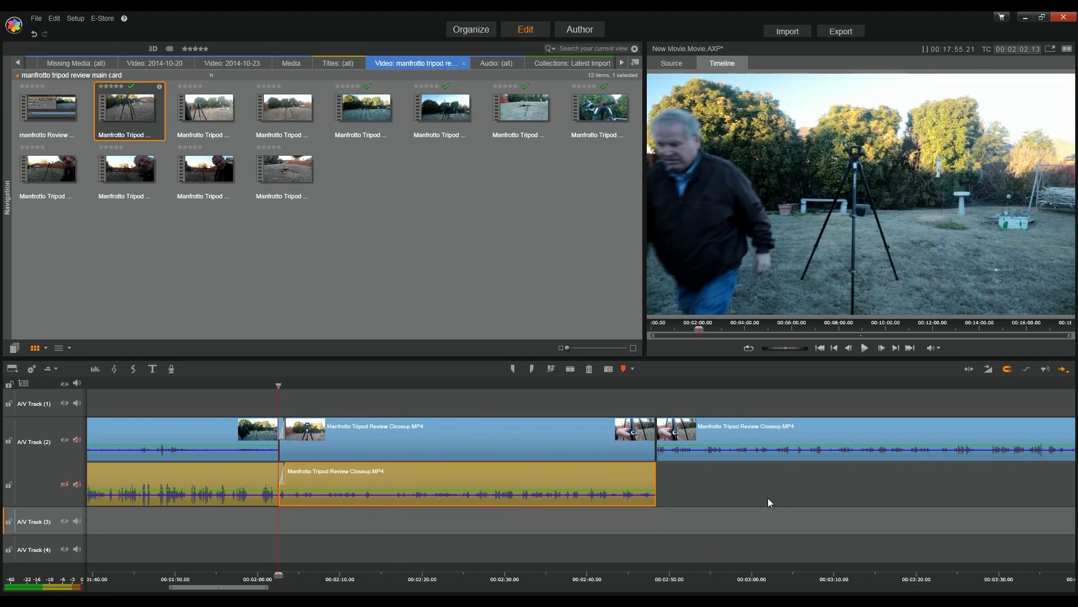
Detach the audio of the second Manfrotto Tripod Review Closeup clip, which starts at 00:02:48.09.
{"action": "left_click_drag", "start_coordinate": [267, 588], "coordinate": [301, 589]}
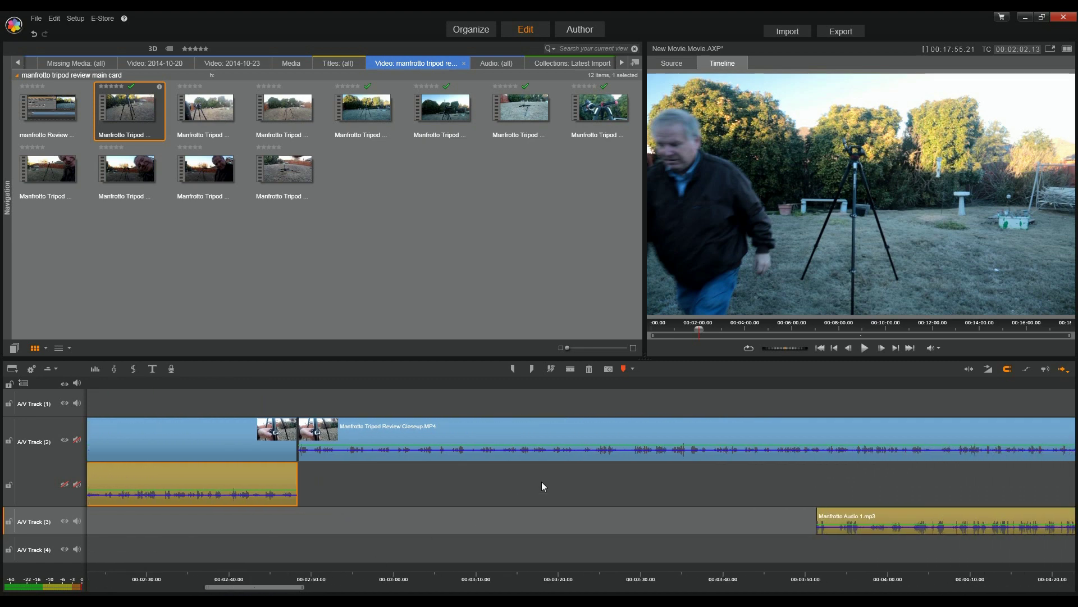
{"action": "left_click", "coordinate": [525, 433]}
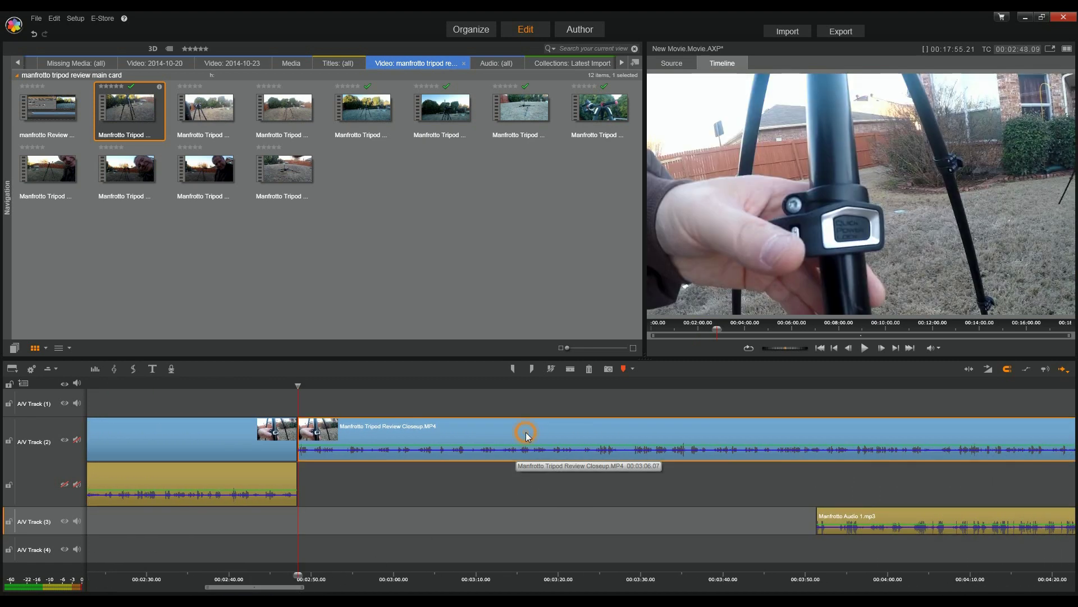
{"action": "right_click", "coordinate": [527, 433]}
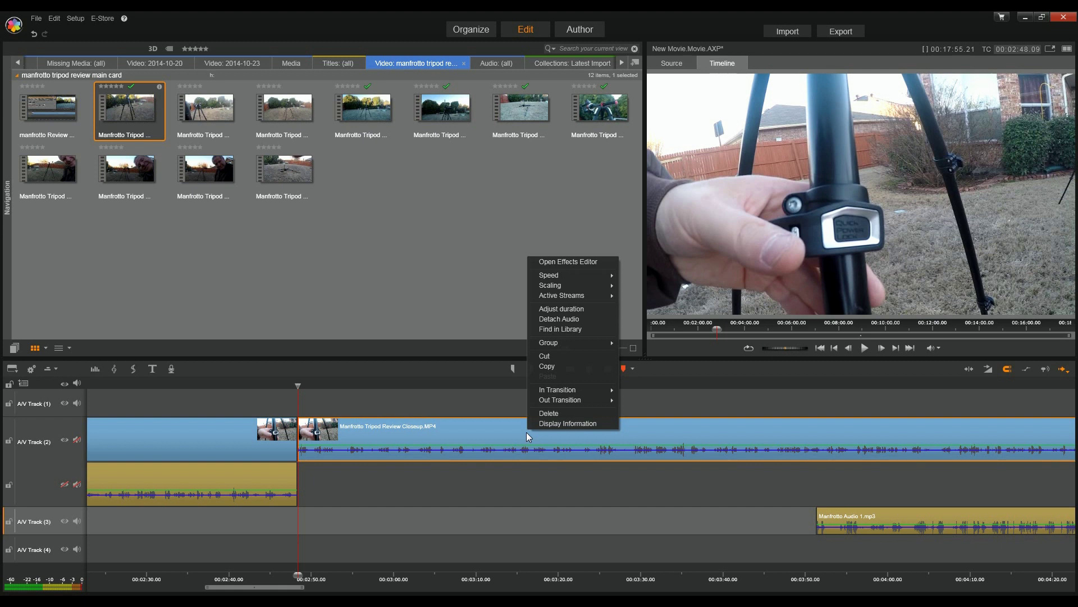
{"action": "left_click", "coordinate": [582, 321]}
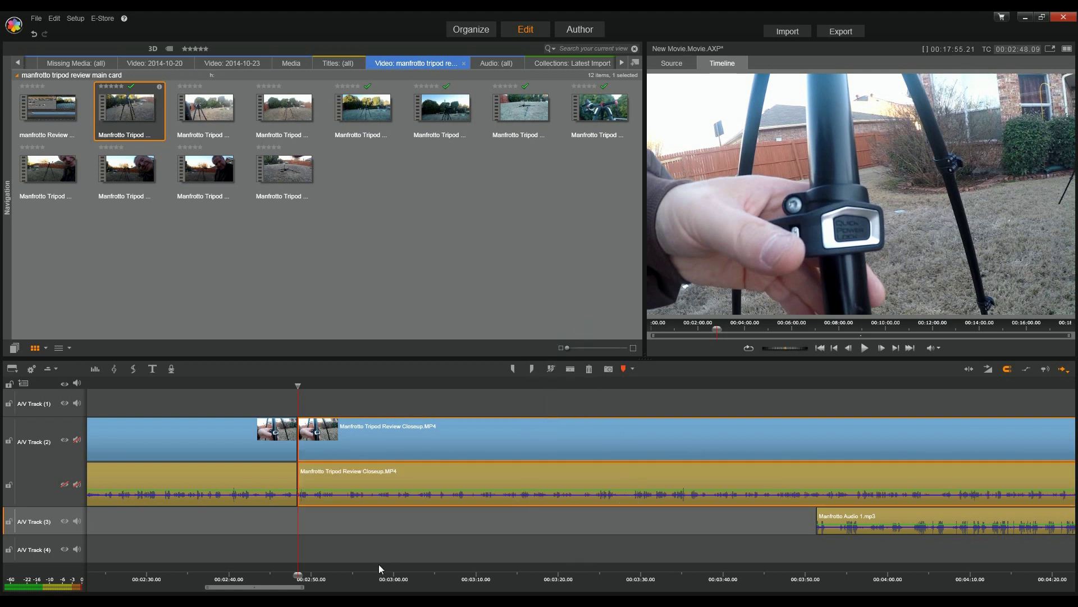
Move Manfrotto Audio 1.mp3 into the detached-audio lane so it starts with the Main card.MOV clip at 00:05:54.15.
{"action": "left_click_drag", "start_coordinate": [310, 592], "coordinate": [402, 591]}
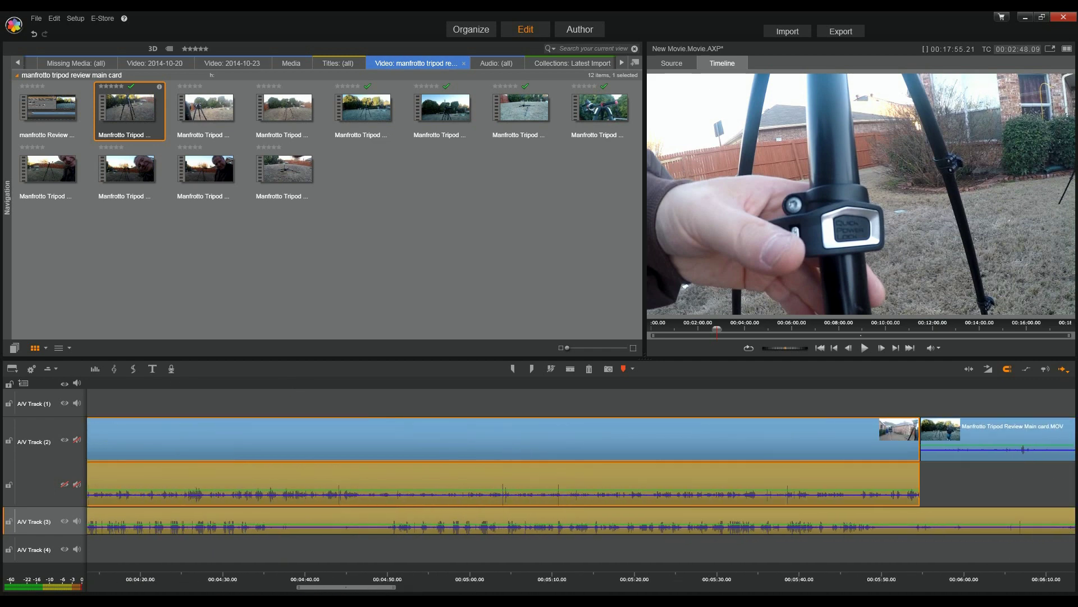
{"action": "left_click", "coordinate": [320, 512]}
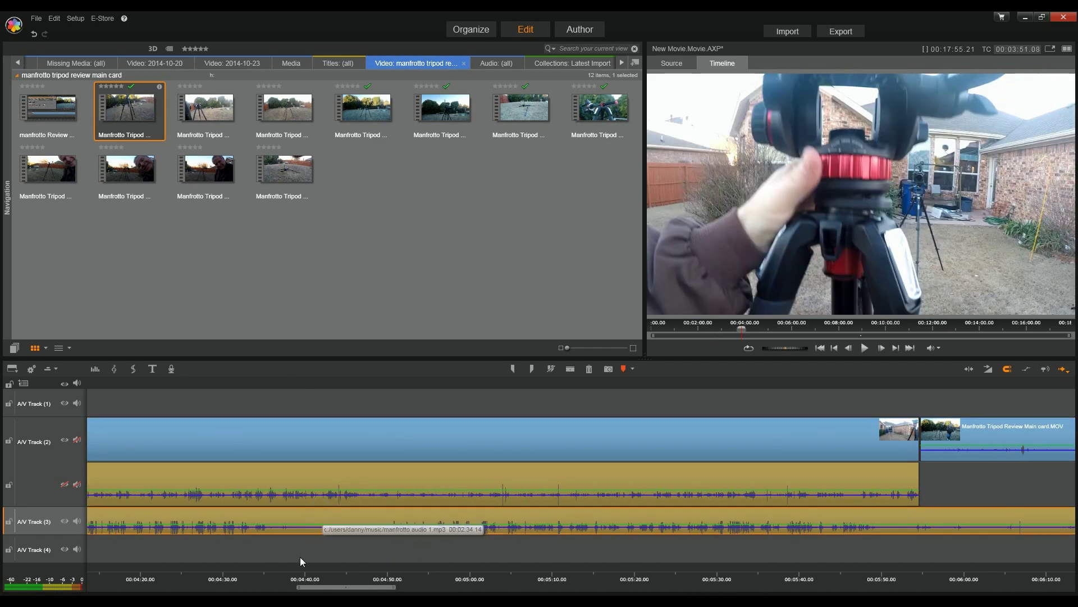
{"action": "left_click_drag", "start_coordinate": [337, 590], "coordinate": [962, 573]}
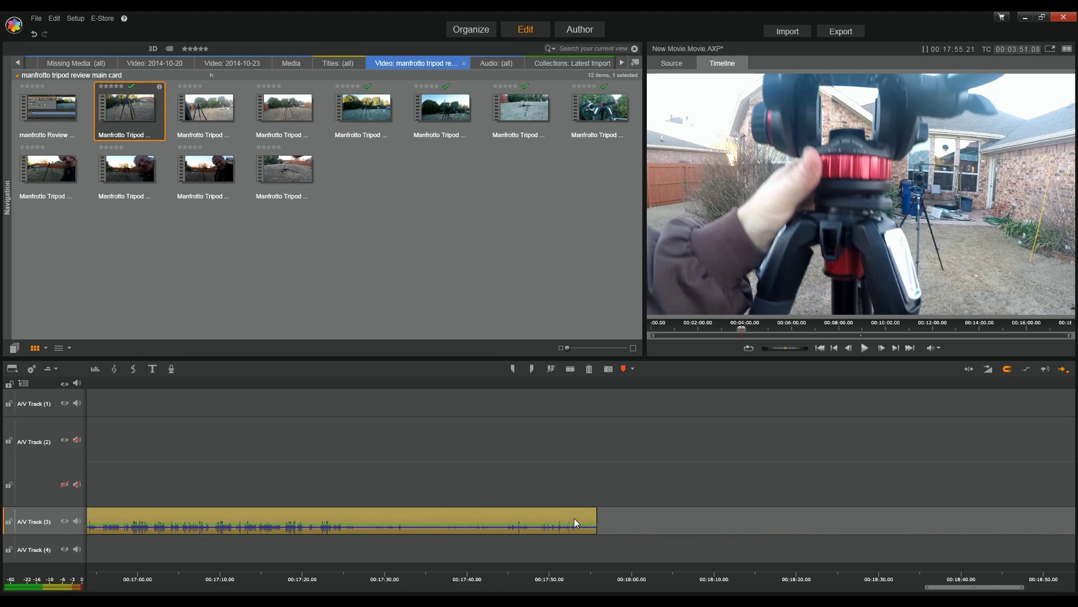
{"action": "left_click", "coordinate": [575, 517]}
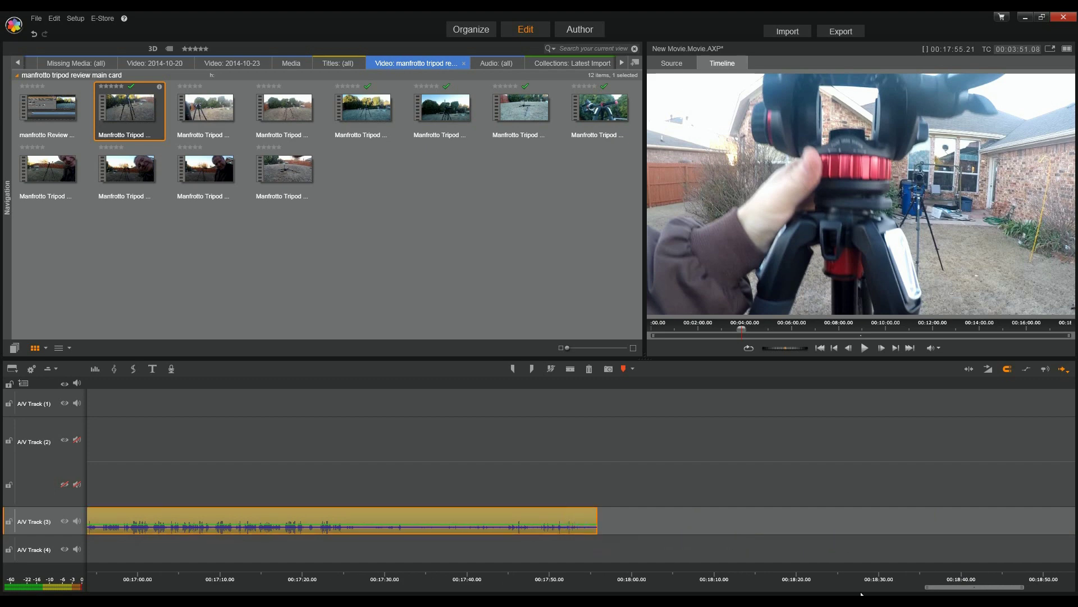
{"action": "left_click_drag", "start_coordinate": [967, 587], "coordinate": [300, 588]}
{"action": "left_click_drag", "start_coordinate": [360, 517], "coordinate": [1004, 524]}
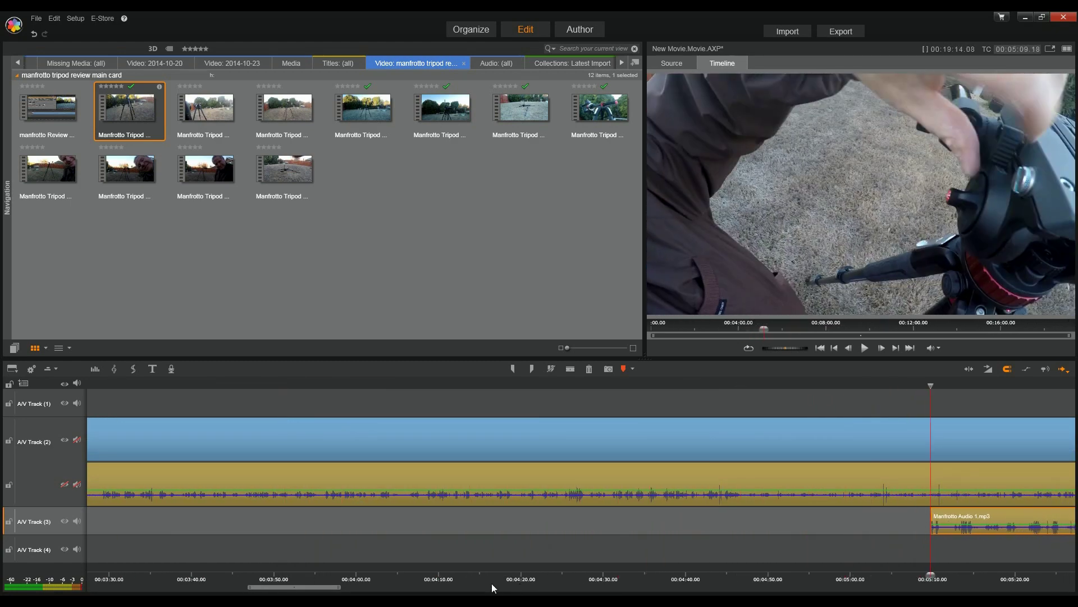
{"action": "left_click_drag", "start_coordinate": [329, 588], "coordinate": [405, 592]}
{"action": "left_click_drag", "start_coordinate": [235, 513], "coordinate": [611, 505]}
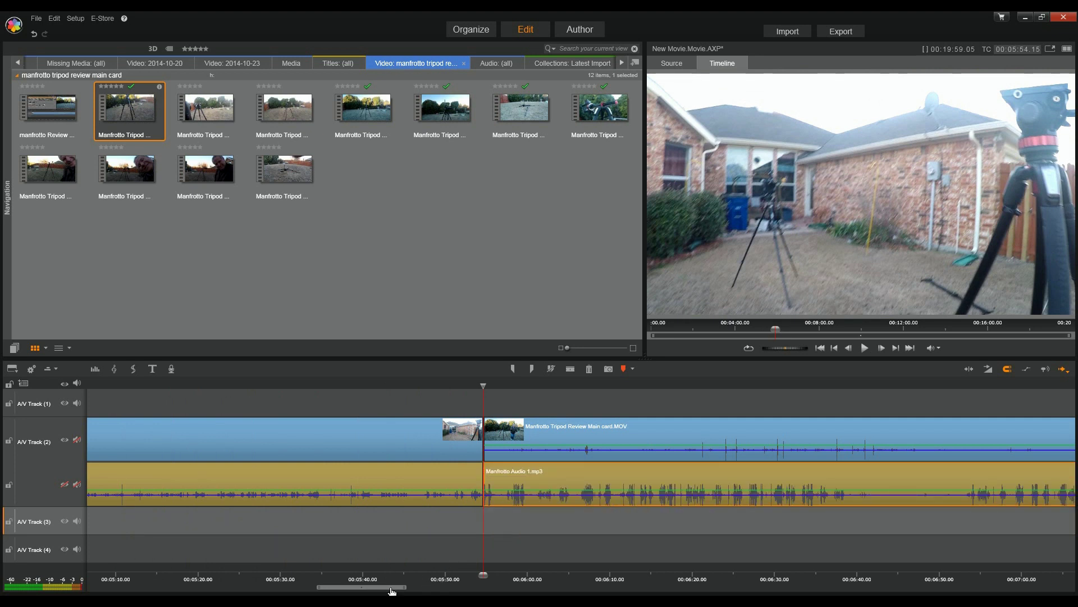
{"action": "left_click_drag", "start_coordinate": [390, 588], "coordinate": [214, 588]}
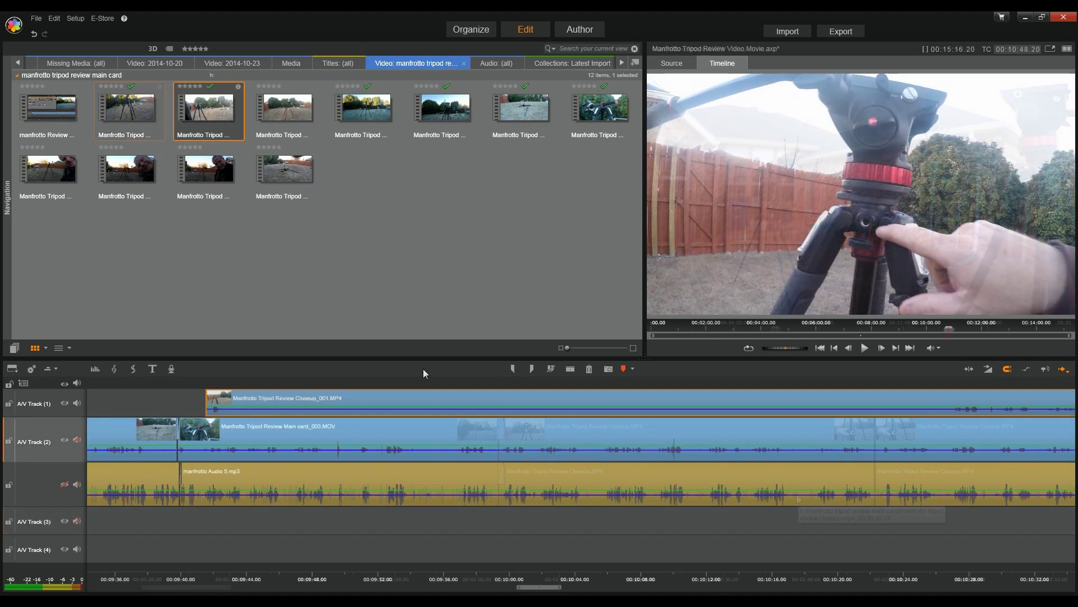
Open the Closeup_001 clip on A/V Track (1) in the effects editor and apply the Studio PIP effect from the 2D-3D group.
{"action": "left_click", "coordinate": [400, 399]}
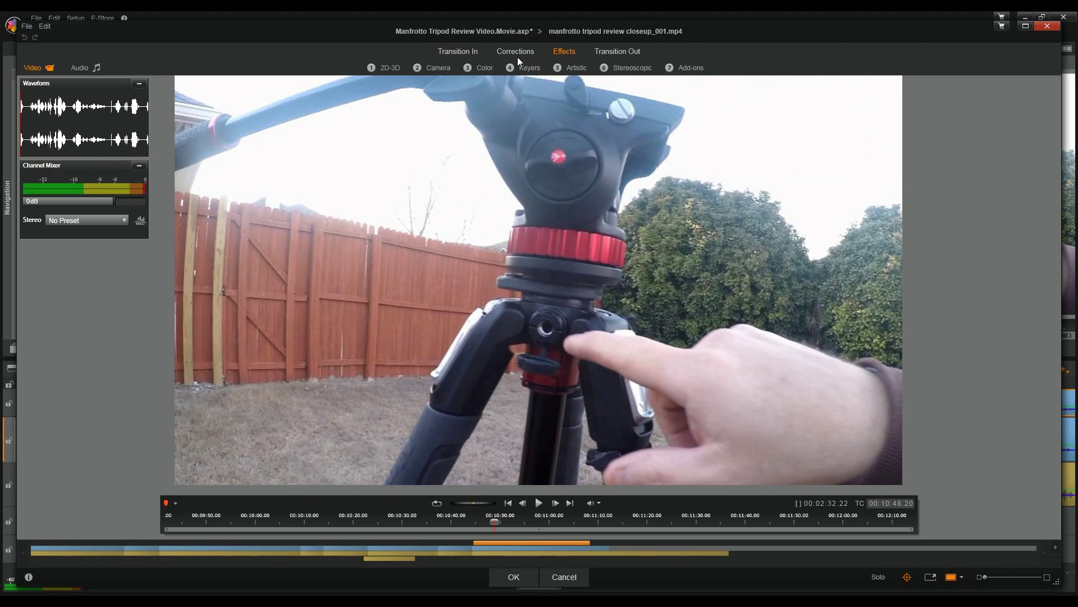
{"action": "left_click", "coordinate": [390, 69]}
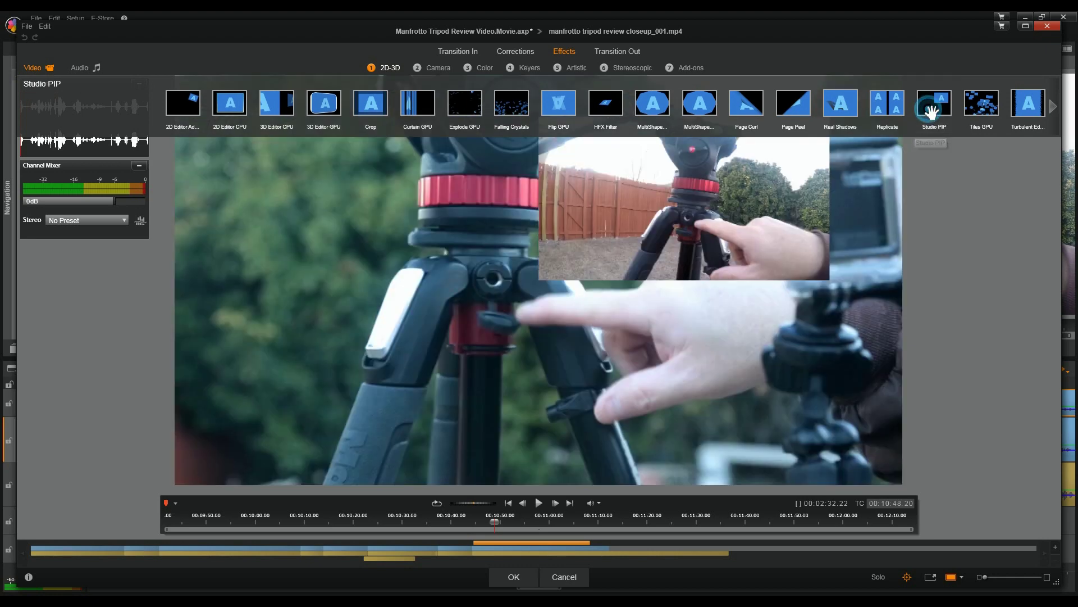
{"action": "left_click", "coordinate": [933, 115]}
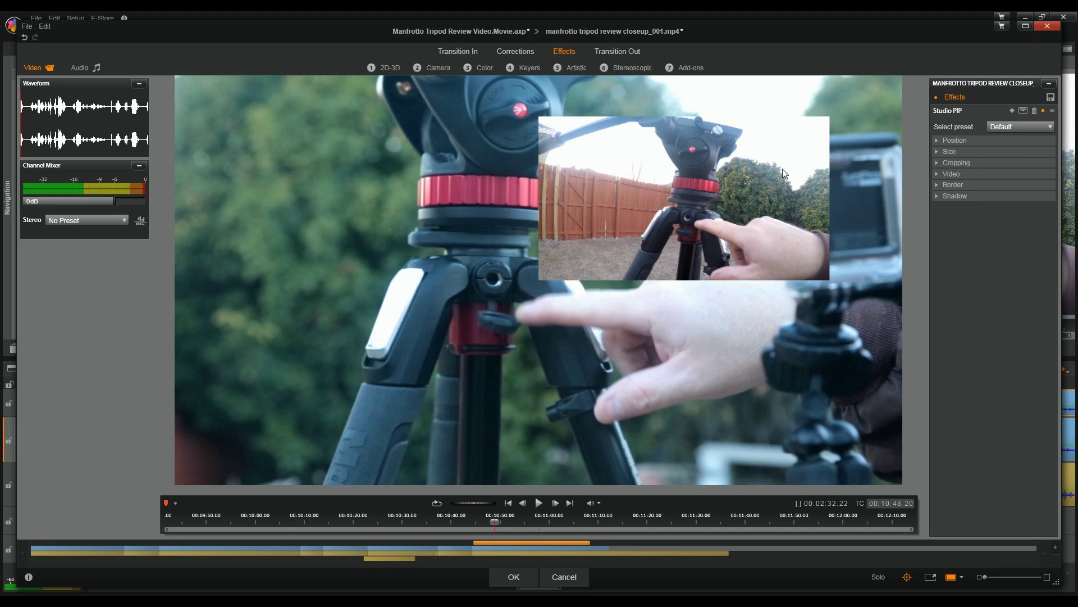
Try the Bottom Right Corner preset for the Studio PIP effect and switch it to No Preset.
{"action": "left_click", "coordinate": [1051, 128]}
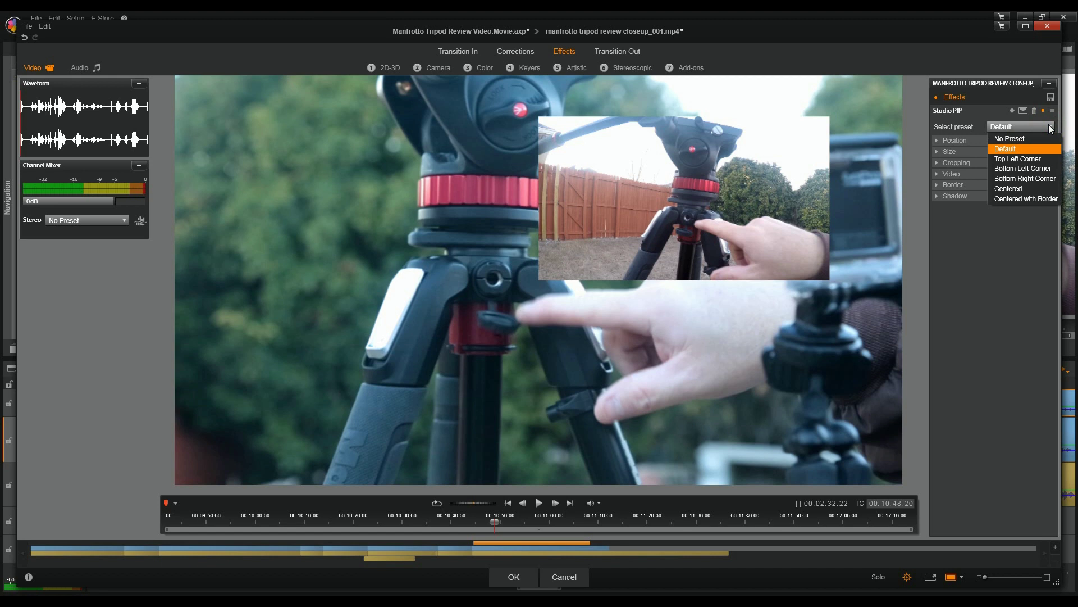
{"action": "left_click", "coordinate": [1024, 178]}
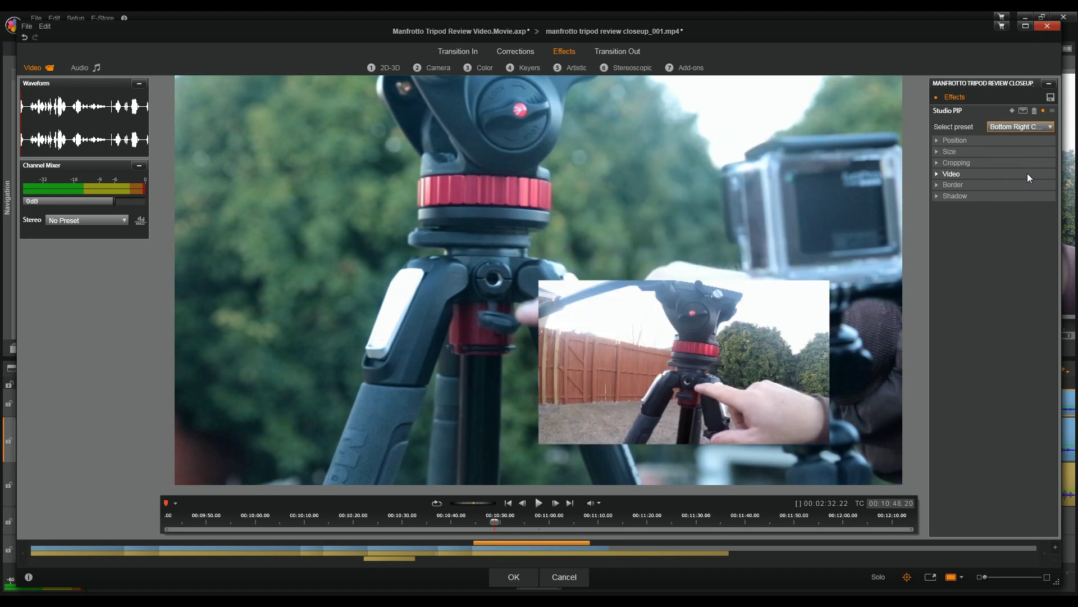
{"action": "left_click", "coordinate": [1047, 126]}
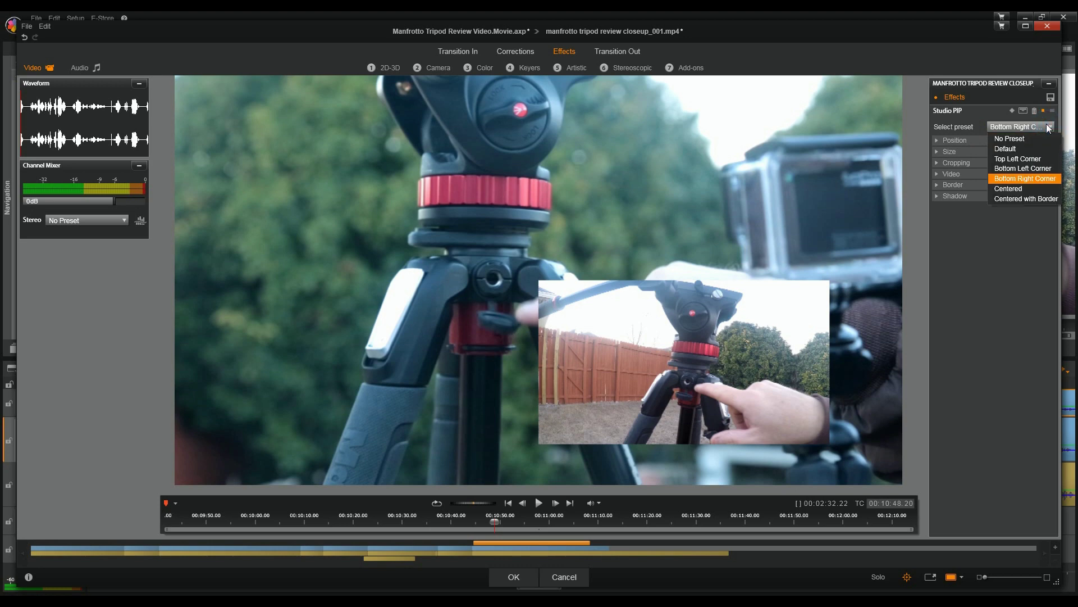
{"action": "left_click", "coordinate": [1016, 138]}
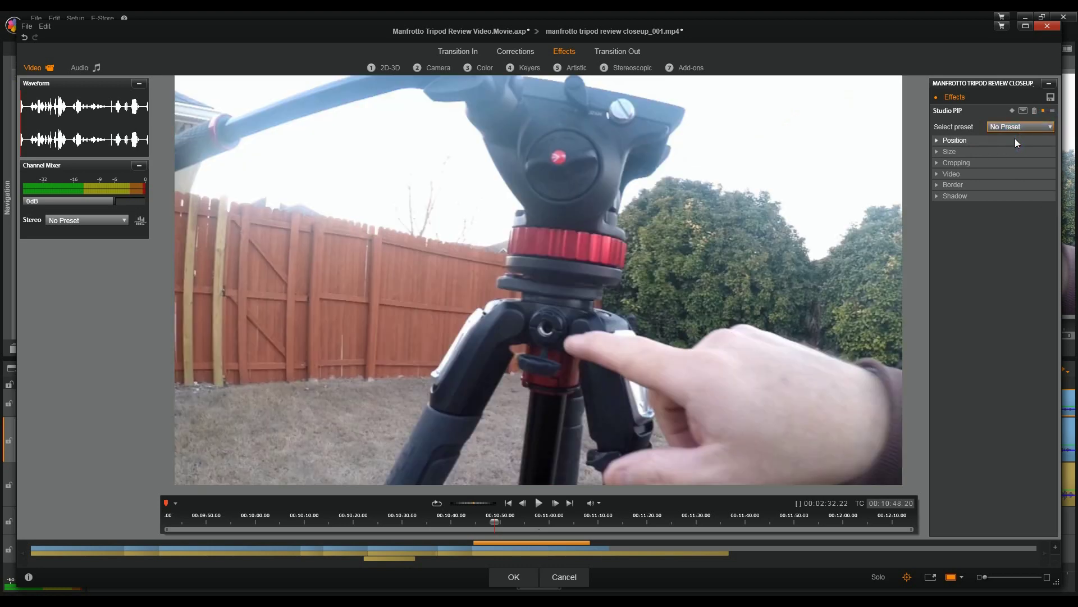
Set the picture-in-picture size to a width of 40.5 and a height of 38.8.
{"action": "left_click", "coordinate": [937, 152]}
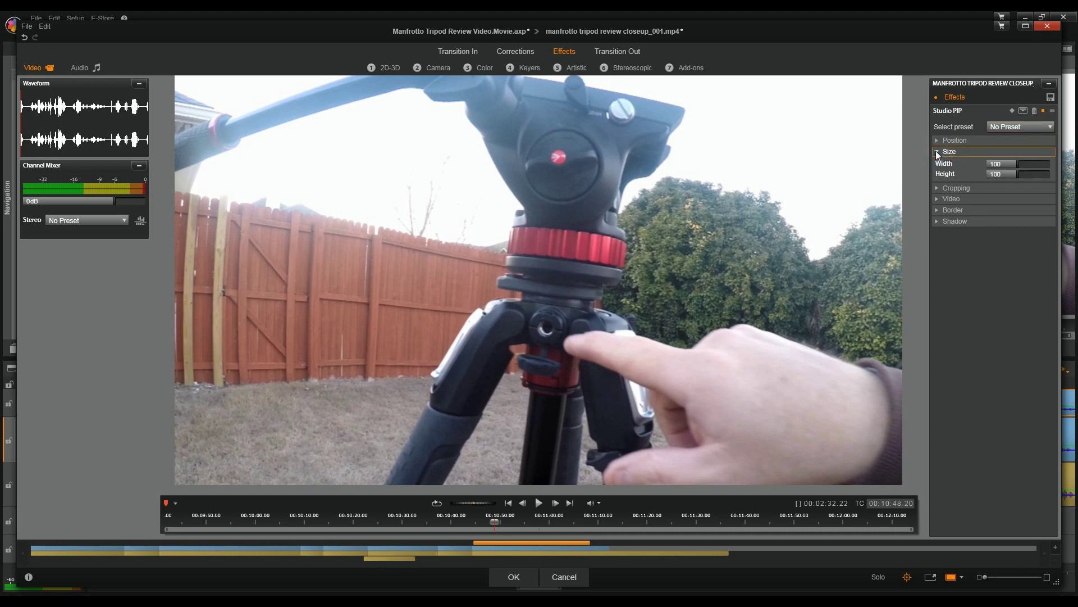
{"action": "left_click_drag", "start_coordinate": [1011, 163], "coordinate": [987, 166]}
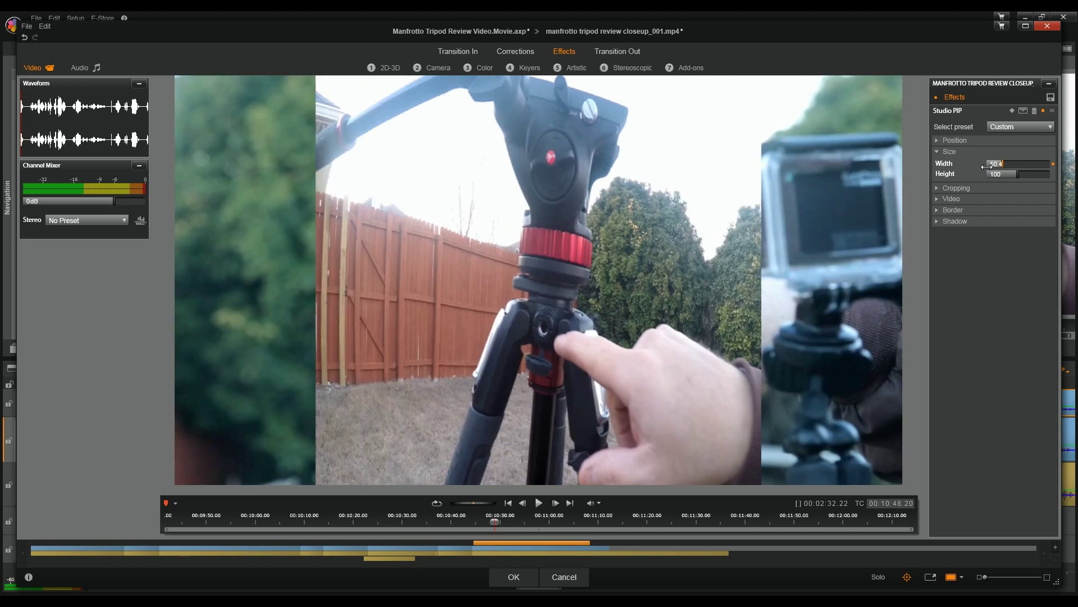
{"action": "mouse_move", "coordinate": [1015, 175]}
{"action": "left_mouse_down"}
{"action": "mouse_move", "coordinate": [982, 178]}
{"action": "mouse_move", "coordinate": [999, 164]}
{"action": "mouse_move", "coordinate": [997, 175]}
{"action": "left_mouse_up"}
{"action": "left_click", "coordinate": [1002, 163]}
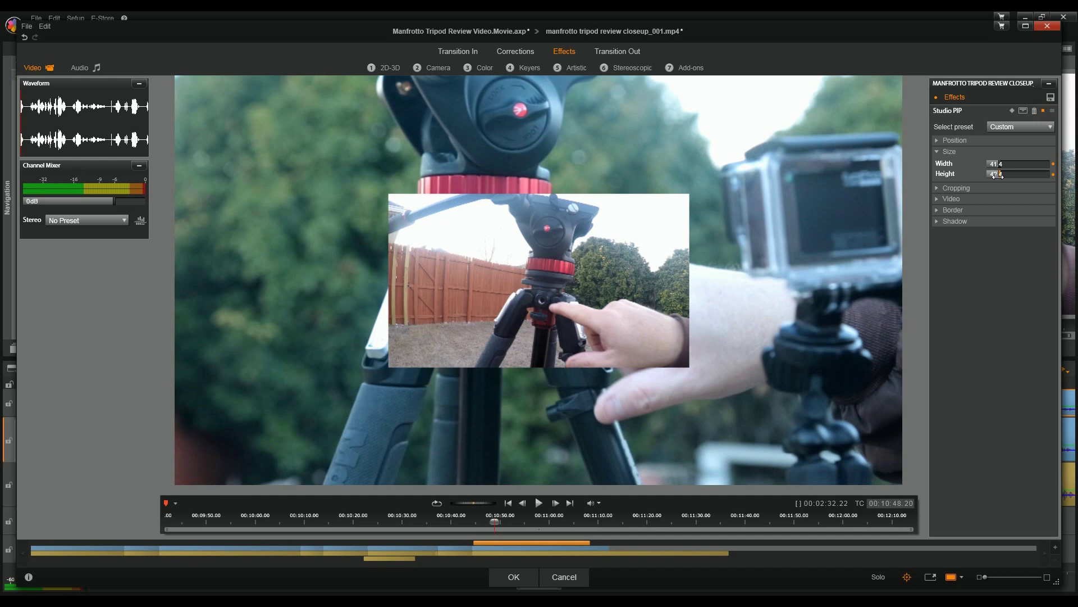
{"action": "left_click", "coordinate": [998, 163]}
{"action": "left_click_drag", "start_coordinate": [998, 163], "coordinate": [1000, 163]}
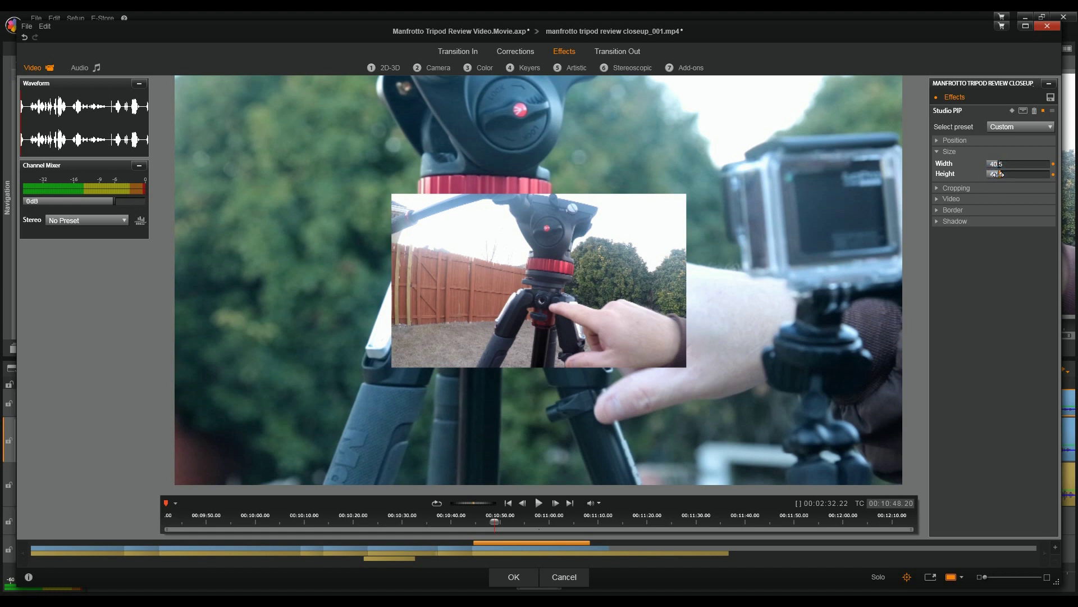
{"action": "left_click_drag", "start_coordinate": [997, 174], "coordinate": [1019, 181]}
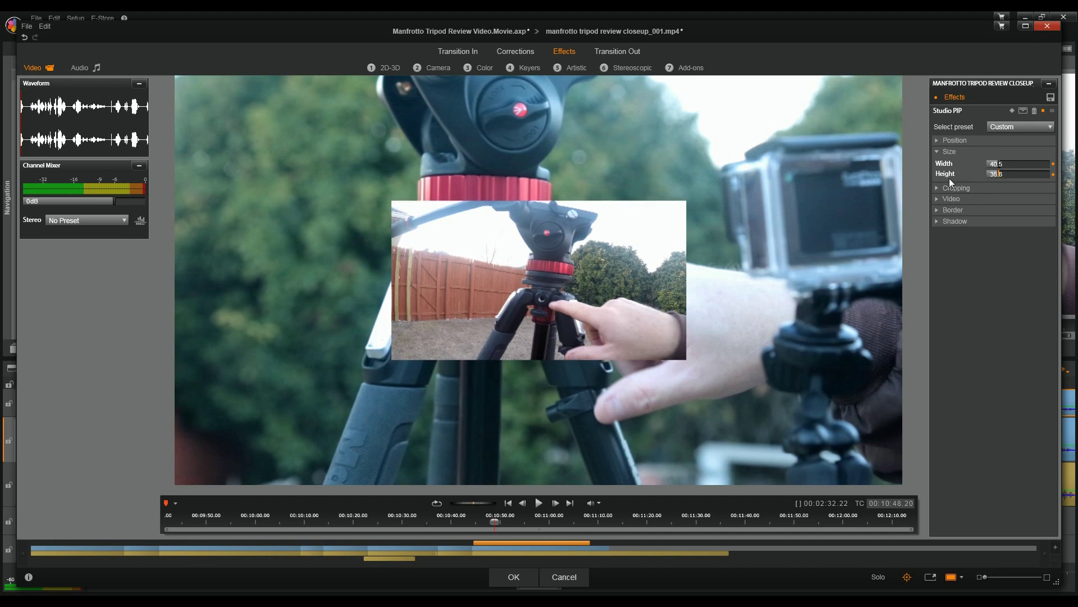
Set the horizontal position of the picture-in-picture closeup to 28.8.
{"action": "left_click", "coordinate": [945, 141]}
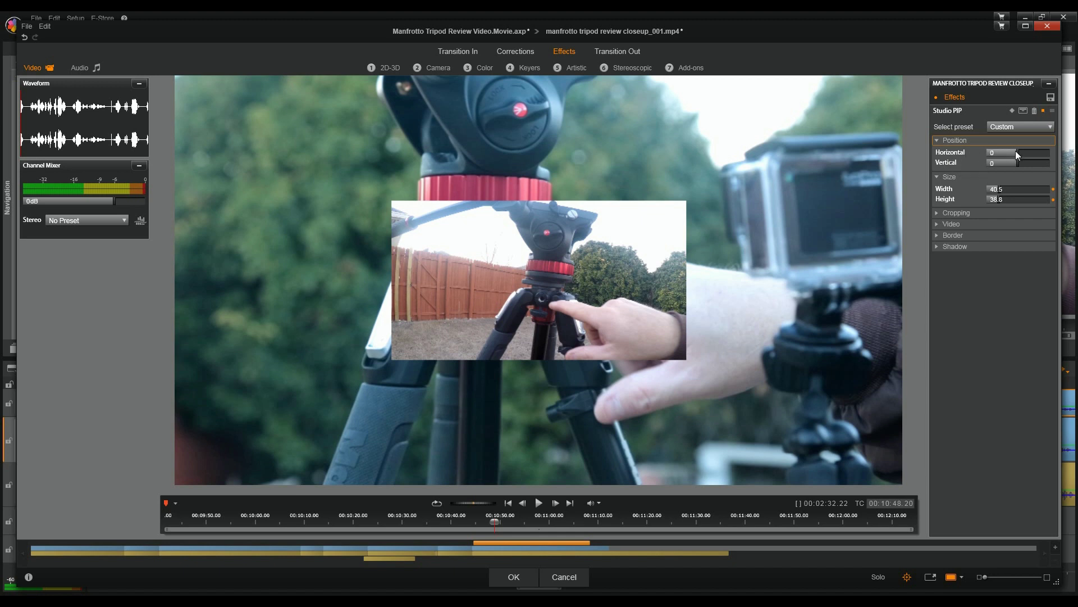
{"action": "left_click_drag", "start_coordinate": [1016, 151], "coordinate": [1032, 151]}
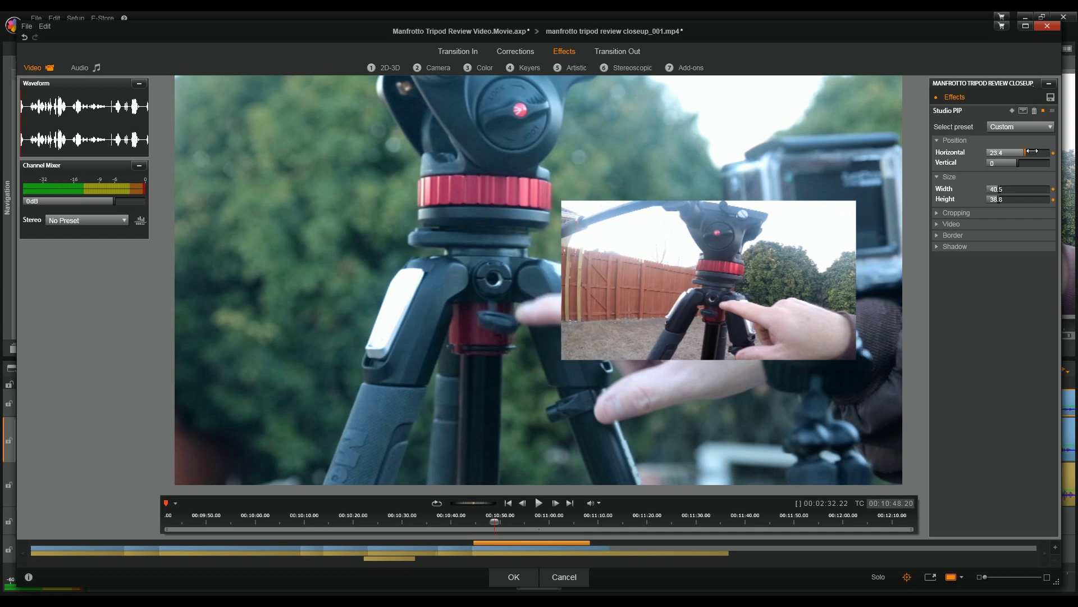
{"action": "left_click_drag", "start_coordinate": [1033, 151], "coordinate": [1035, 149]}
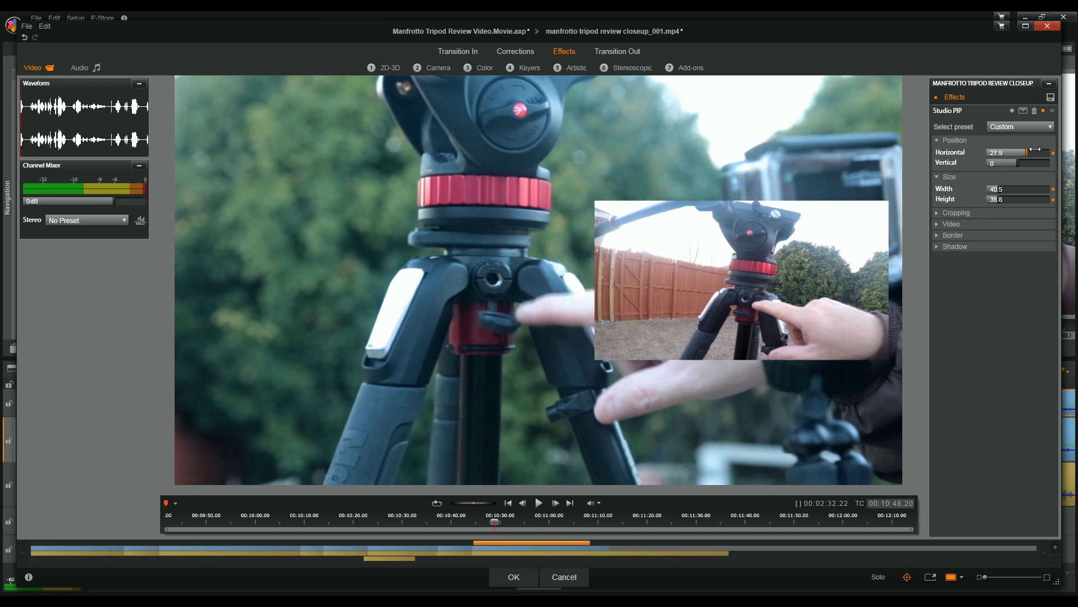
{"action": "left_click_drag", "start_coordinate": [1035, 149], "coordinate": [1036, 147]}
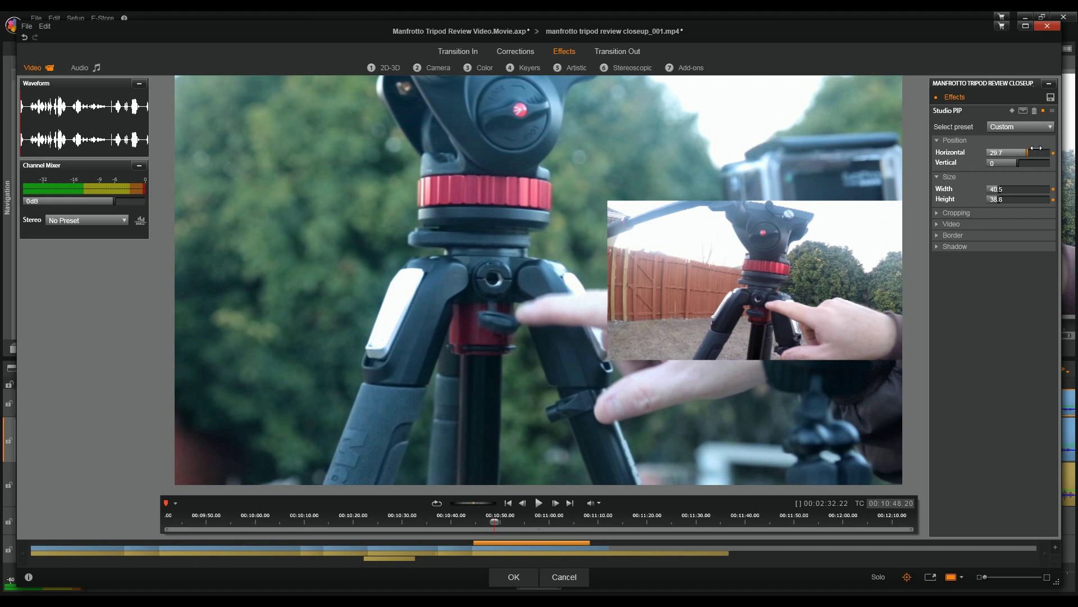
{"action": "left_click_drag", "start_coordinate": [1035, 147], "coordinate": [1036, 147]}
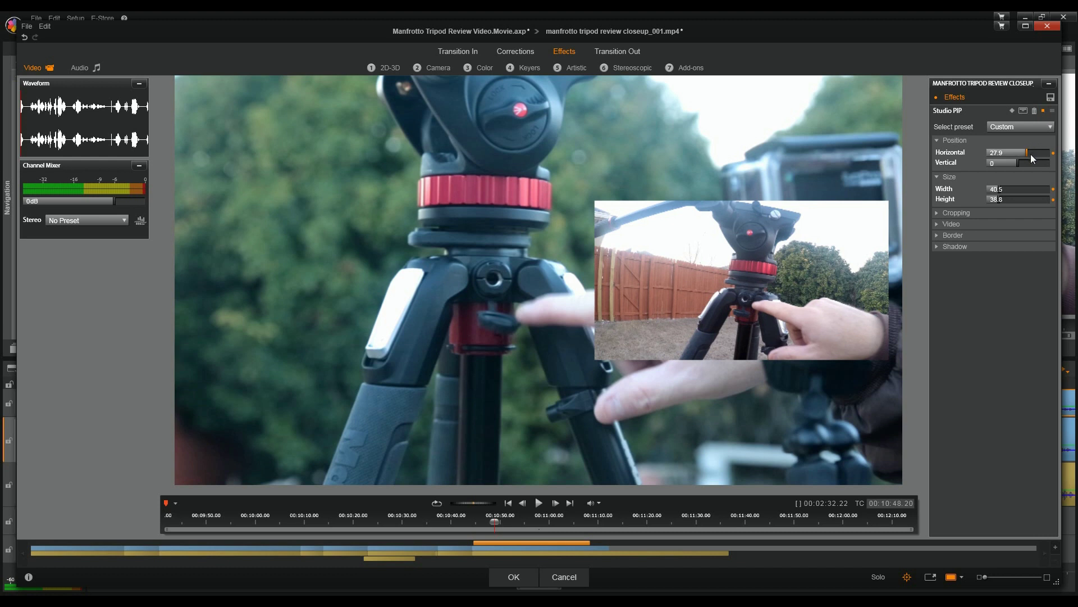
{"action": "left_click_drag", "start_coordinate": [1030, 153], "coordinate": [1031, 152]}
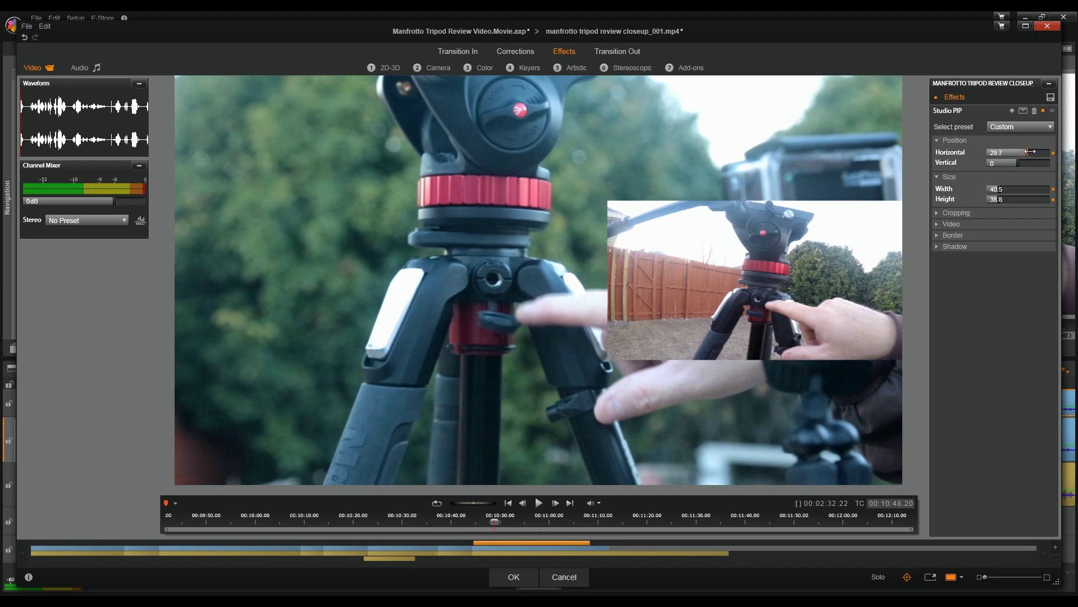
{"action": "left_click_drag", "start_coordinate": [1030, 152], "coordinate": [1029, 151]}
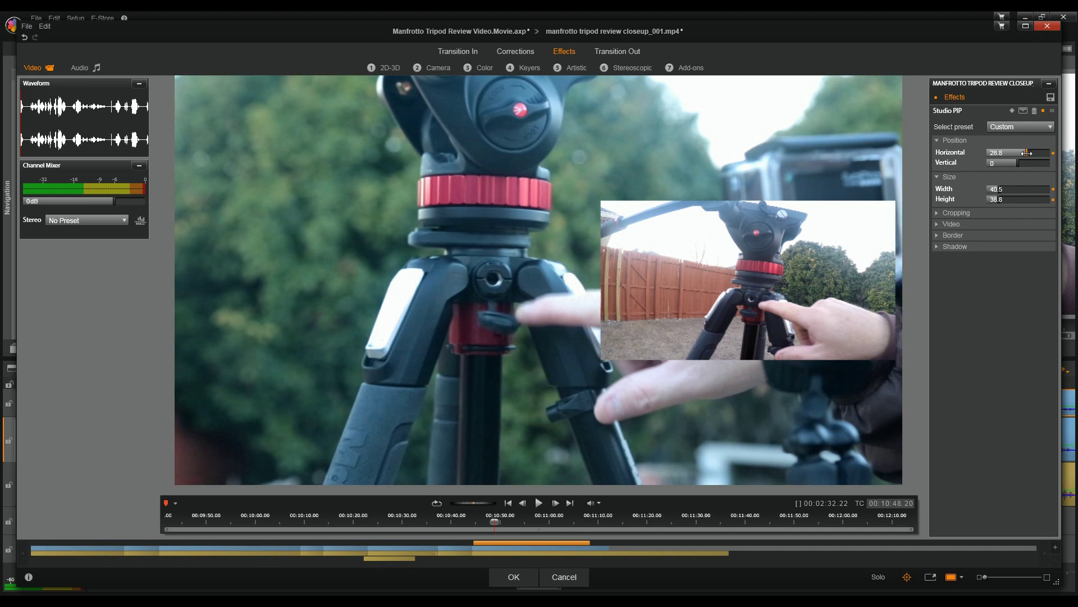
Set the vertical position of the picture-in-picture closeup to 29.7 so it sits in the frame's upper right corner.
{"action": "left_click_drag", "start_coordinate": [1018, 163], "coordinate": [1022, 162]}
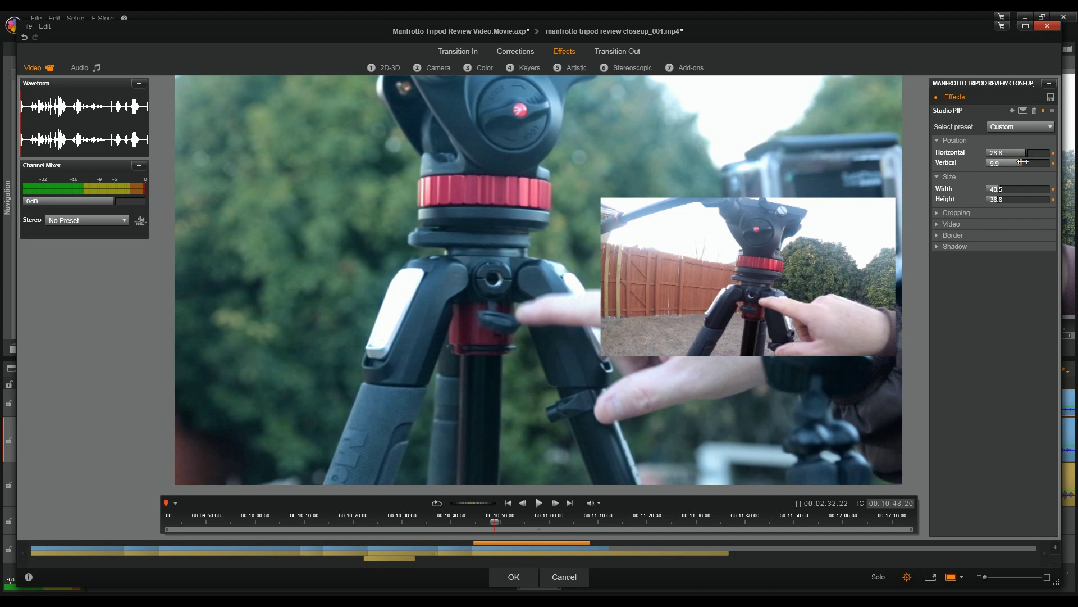
{"action": "left_click_drag", "start_coordinate": [1022, 163], "coordinate": [1032, 157]}
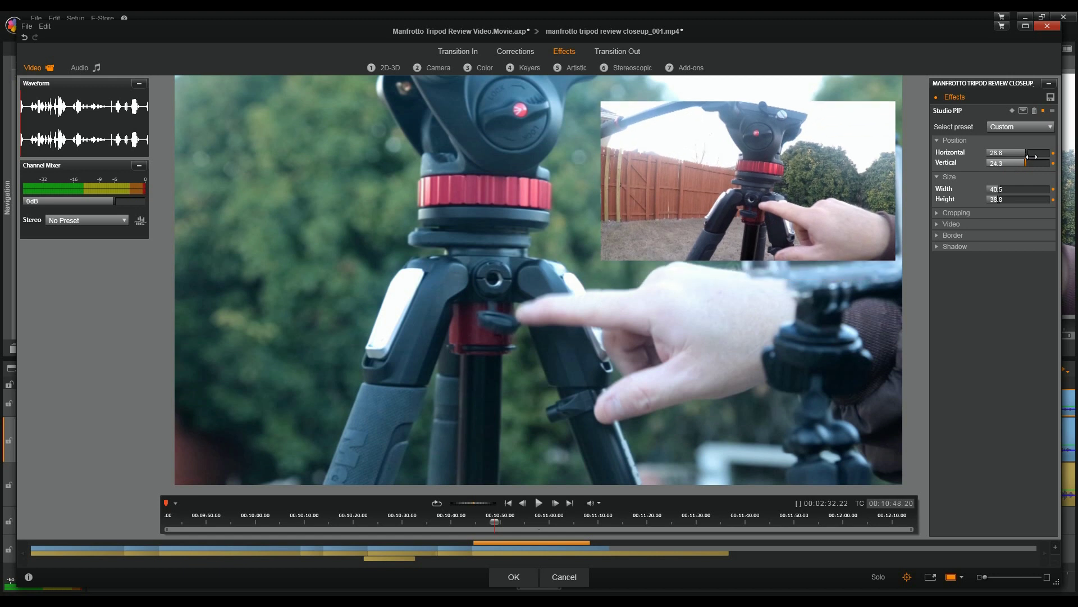
{"action": "left_click_drag", "start_coordinate": [1032, 157], "coordinate": [1035, 157]}
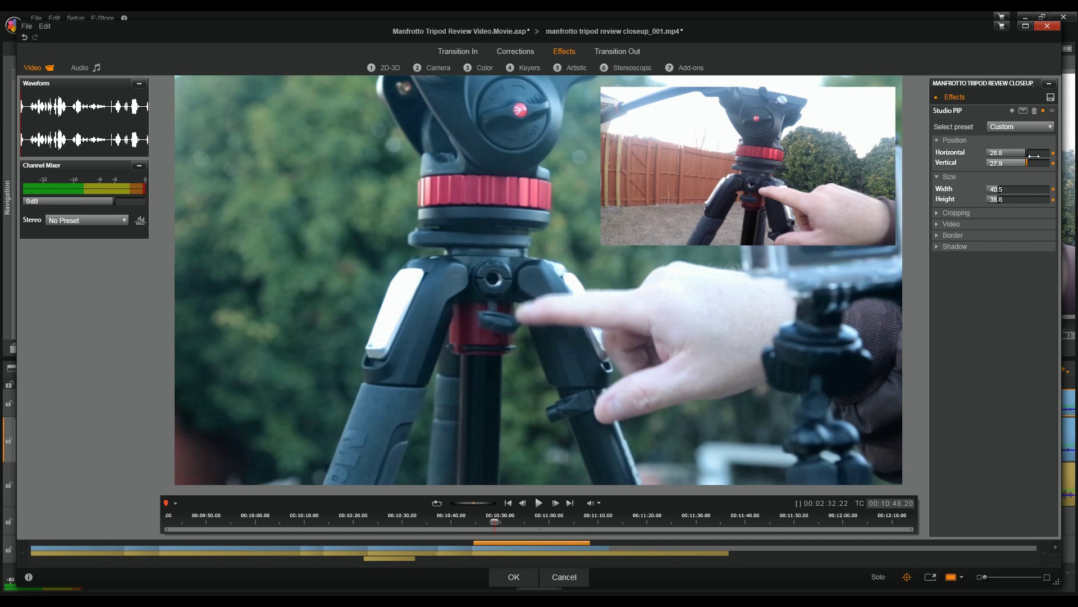
{"action": "left_click_drag", "start_coordinate": [1035, 156], "coordinate": [1036, 157]}
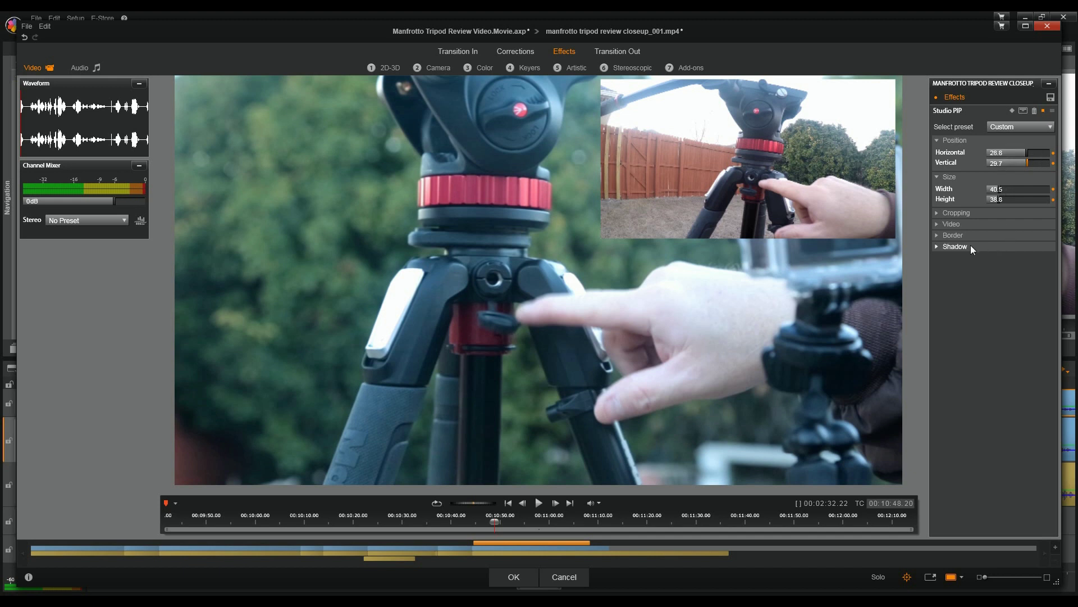
Set the picture-in-picture border colour to green (RGB 50, 180, 31).
{"action": "left_click", "coordinate": [936, 237]}
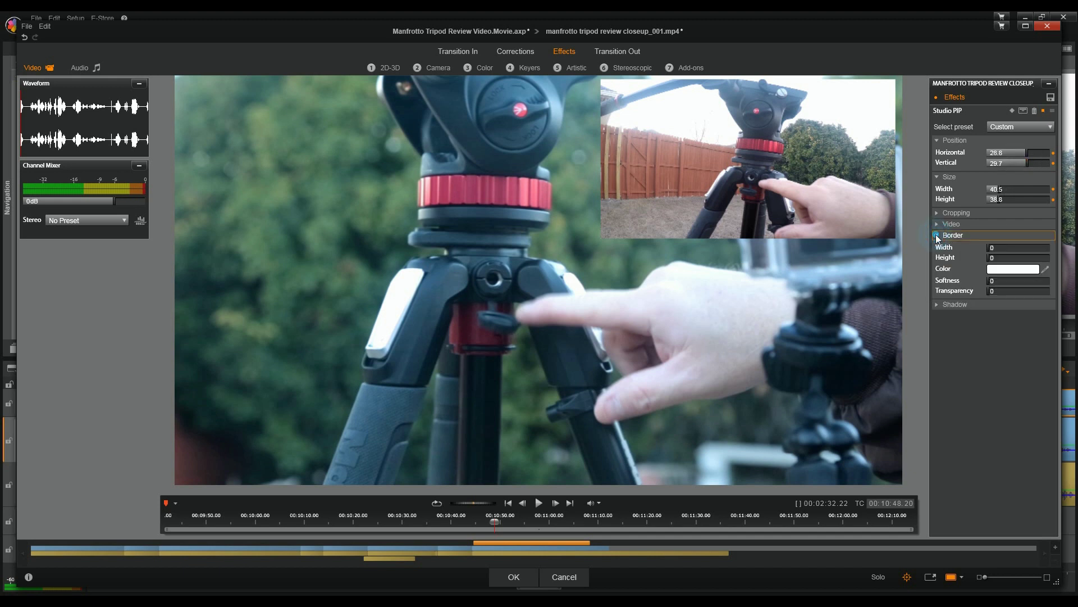
{"action": "left_click", "coordinate": [1011, 271]}
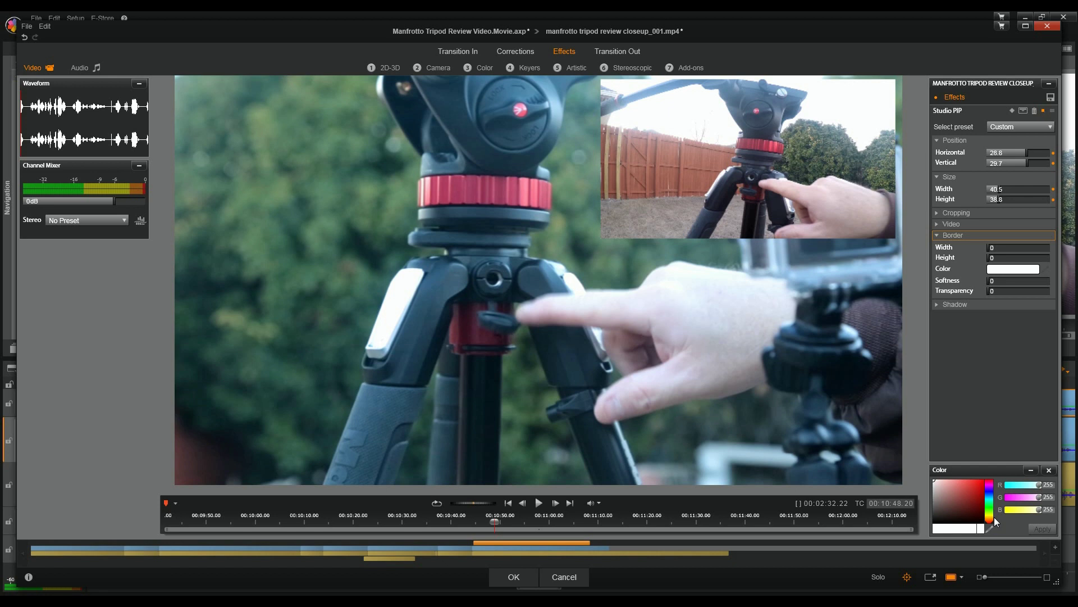
{"action": "left_click", "coordinate": [989, 498]}
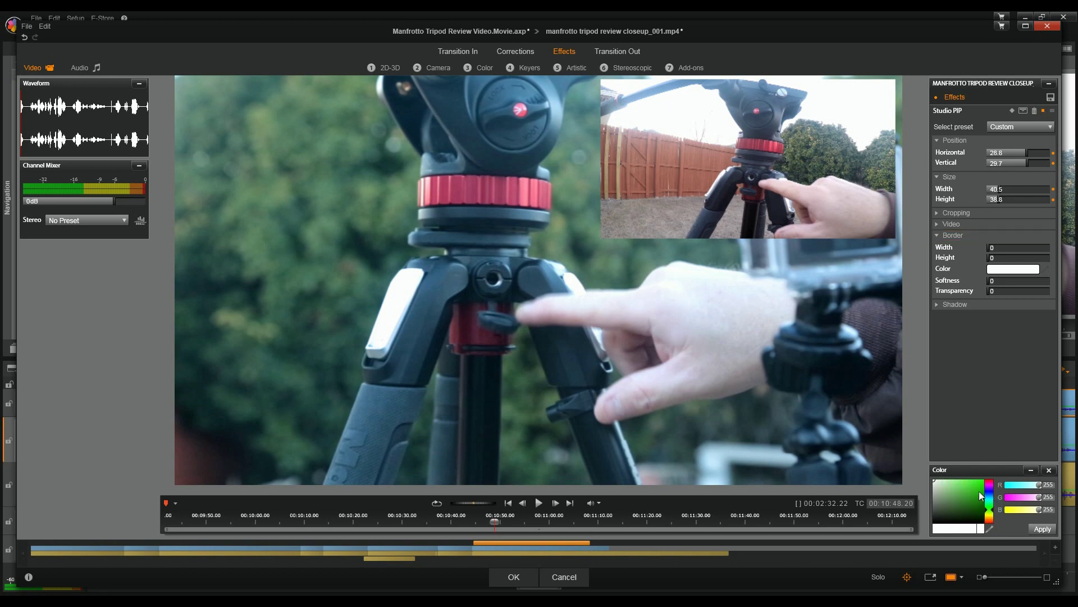
{"action": "left_click", "coordinate": [976, 492]}
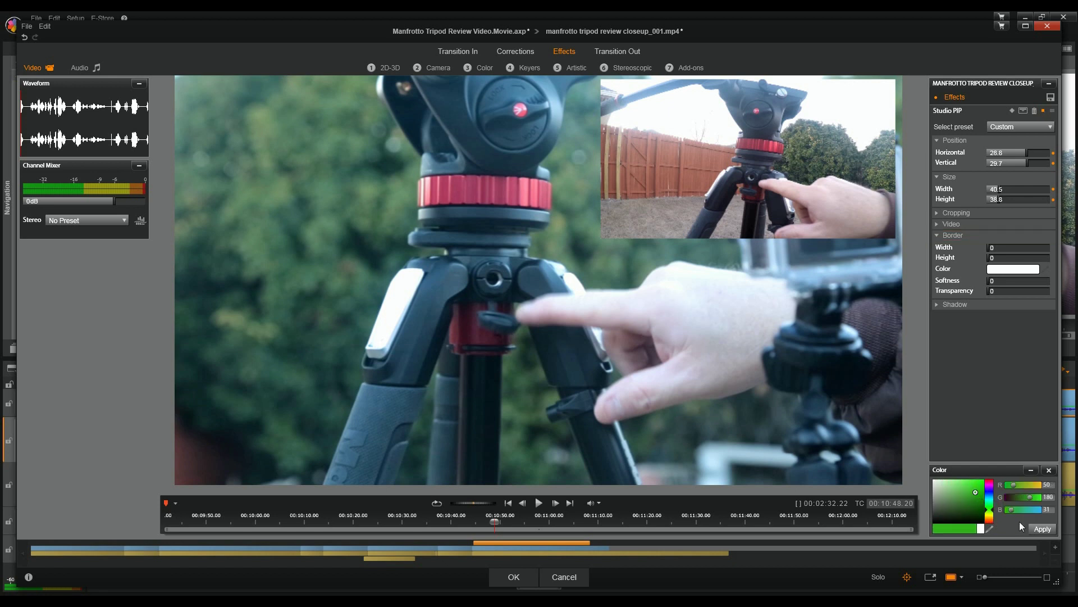
{"action": "left_click", "coordinate": [1042, 529]}
Set the picture-in-picture border to a width of 4.7 and a height of 4.8.
{"action": "left_click_drag", "start_coordinate": [989, 247], "coordinate": [994, 247]}
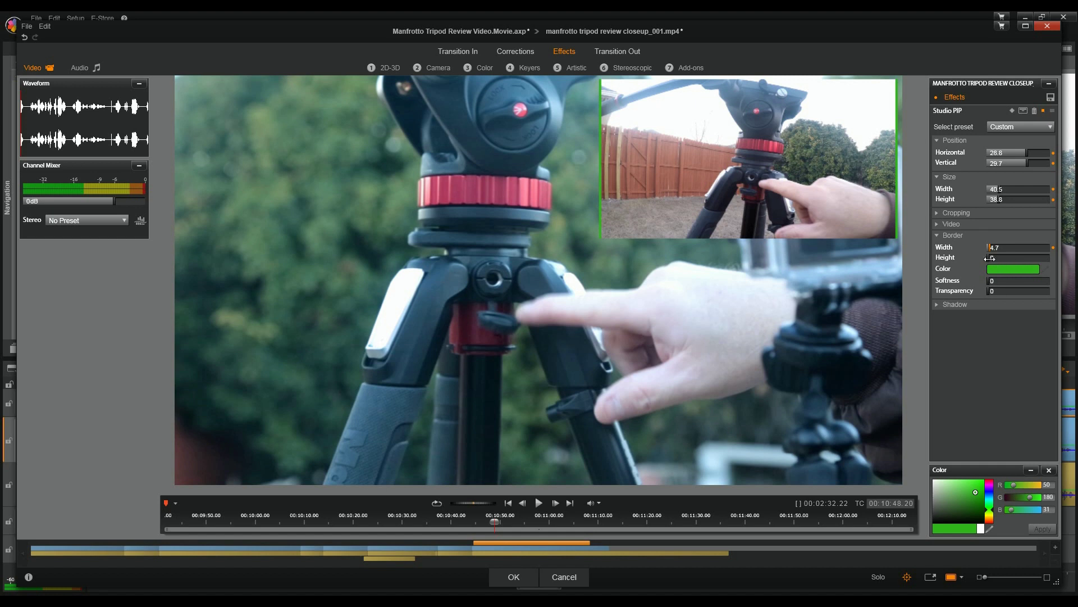
{"action": "left_click_drag", "start_coordinate": [989, 257], "coordinate": [996, 257]}
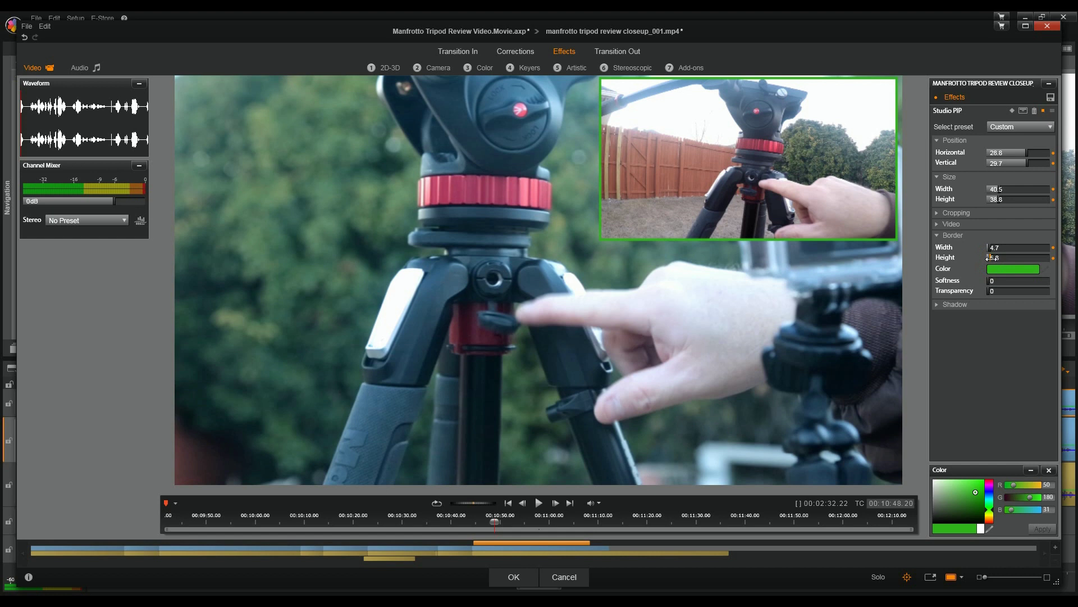
{"action": "left_click_drag", "start_coordinate": [990, 258], "coordinate": [989, 258]}
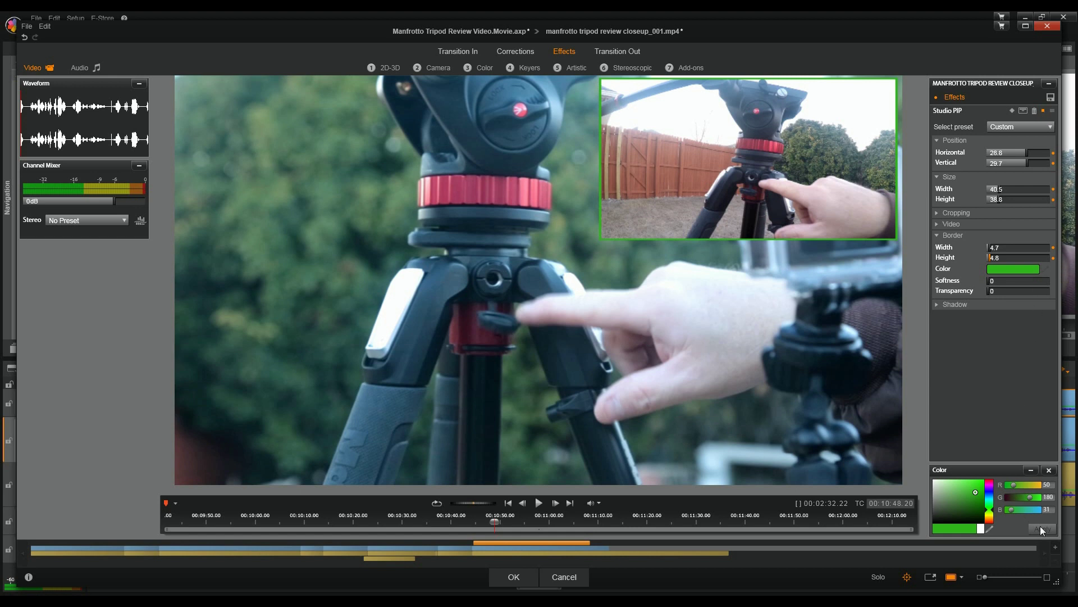
Try a blue border colour (RGB 40, 123, 216) on the picture-in-picture.
{"action": "left_click", "coordinate": [992, 498]}
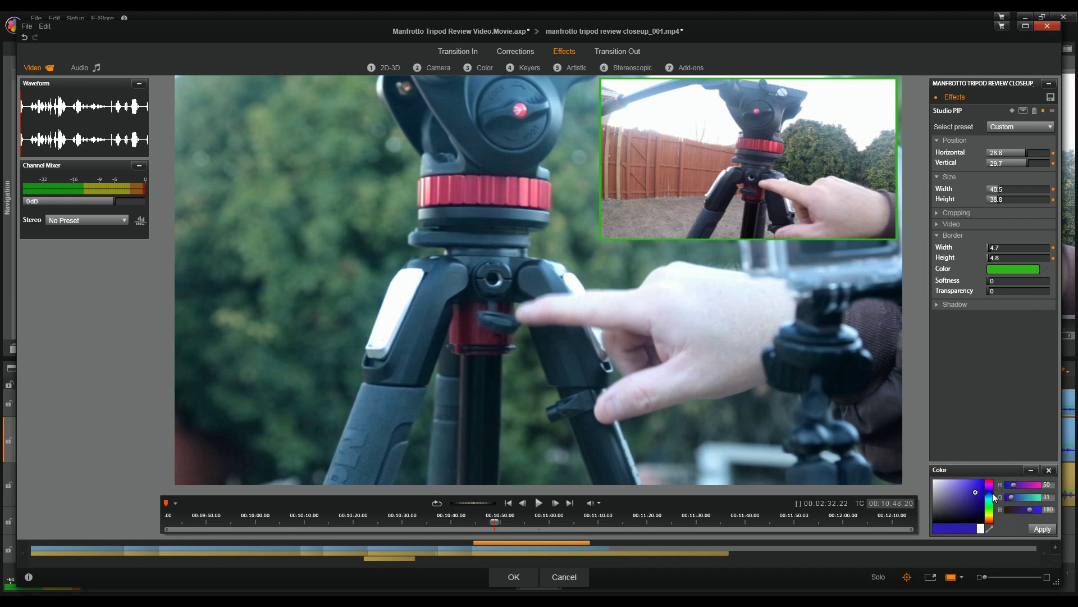
{"action": "left_click_drag", "start_coordinate": [994, 496], "coordinate": [993, 500]}
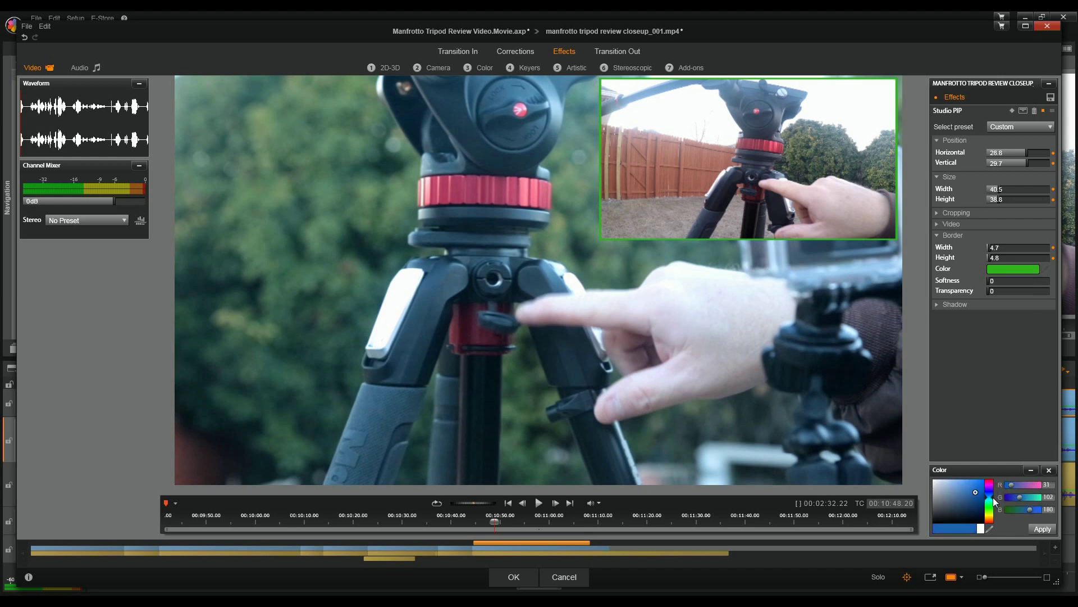
{"action": "left_click_drag", "start_coordinate": [976, 491], "coordinate": [976, 487]}
{"action": "left_click", "coordinate": [1041, 528]}
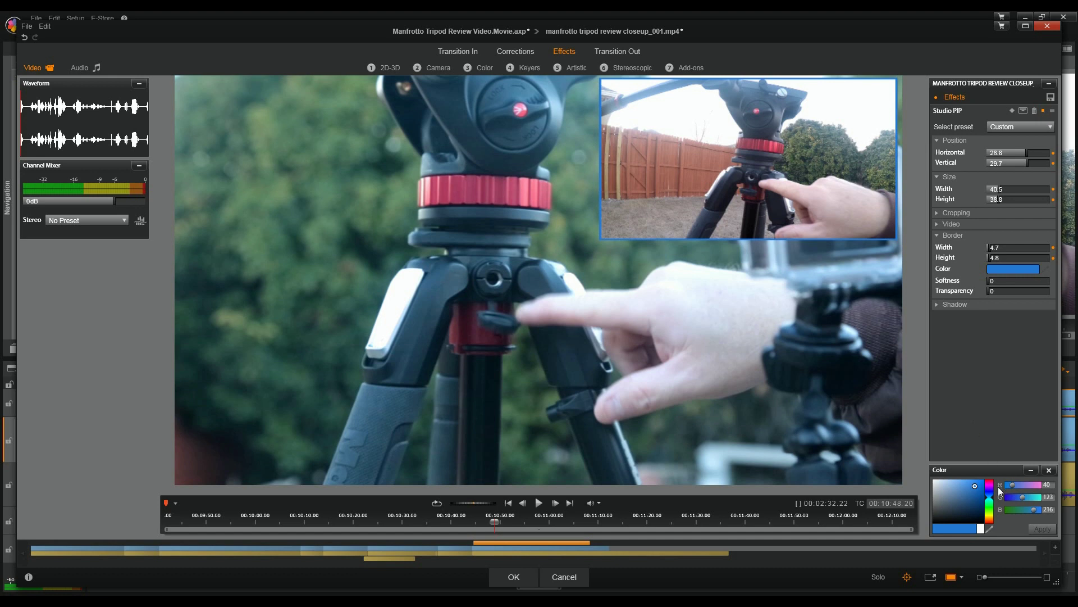
Set the border colour to yellow-green (RGB 183, 235, 46) and accept the Studio PIP settings for the closeup clip.
{"action": "left_click", "coordinate": [992, 515]}
{"action": "left_click", "coordinate": [974, 482]}
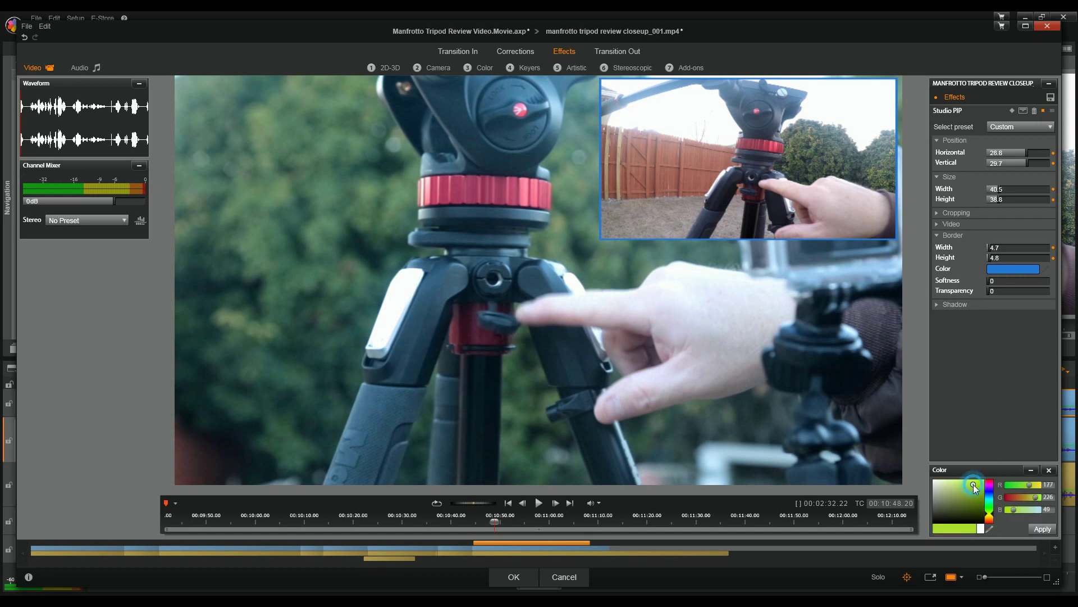
{"action": "left_click", "coordinate": [1042, 529]}
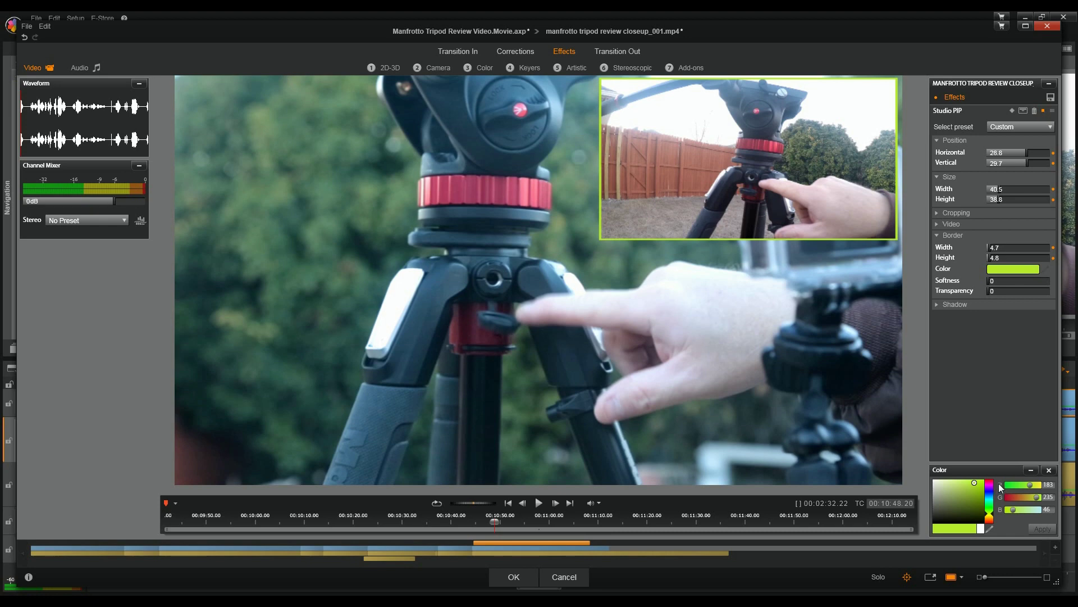
{"action": "left_click", "coordinate": [513, 576]}
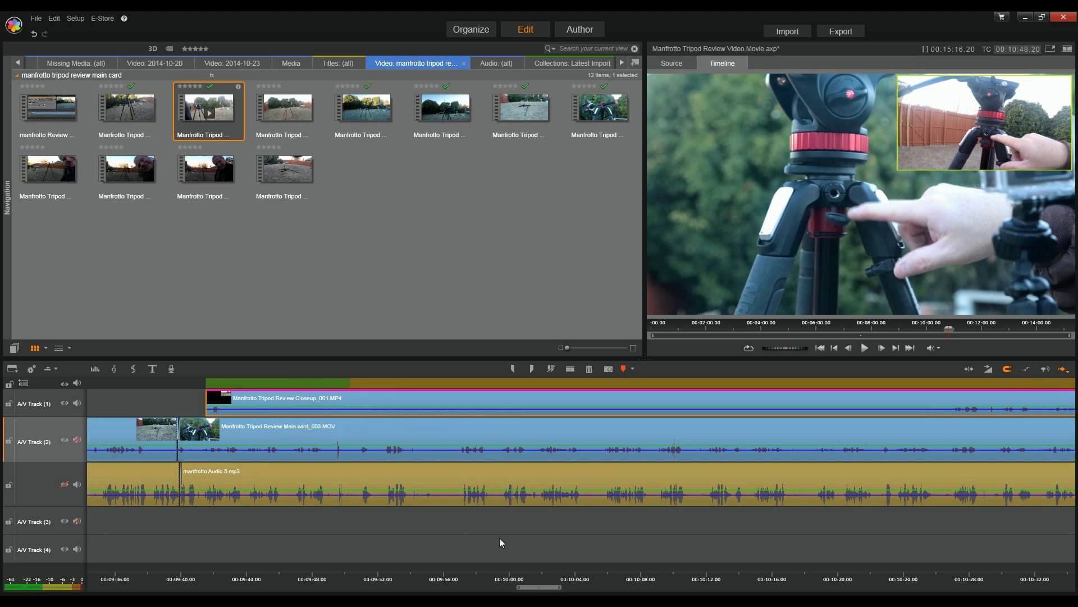
Play the timeline from 00:09:39.10 to review the picture-in-picture closeup as it begins over the main card clip.
{"action": "mouse_move", "coordinate": [537, 584]}
{"action": "left_mouse_down"}
{"action": "mouse_move", "coordinate": [635, 585]}
{"action": "mouse_move", "coordinate": [529, 586]}
{"action": "mouse_move", "coordinate": [543, 586]}
{"action": "left_mouse_up"}
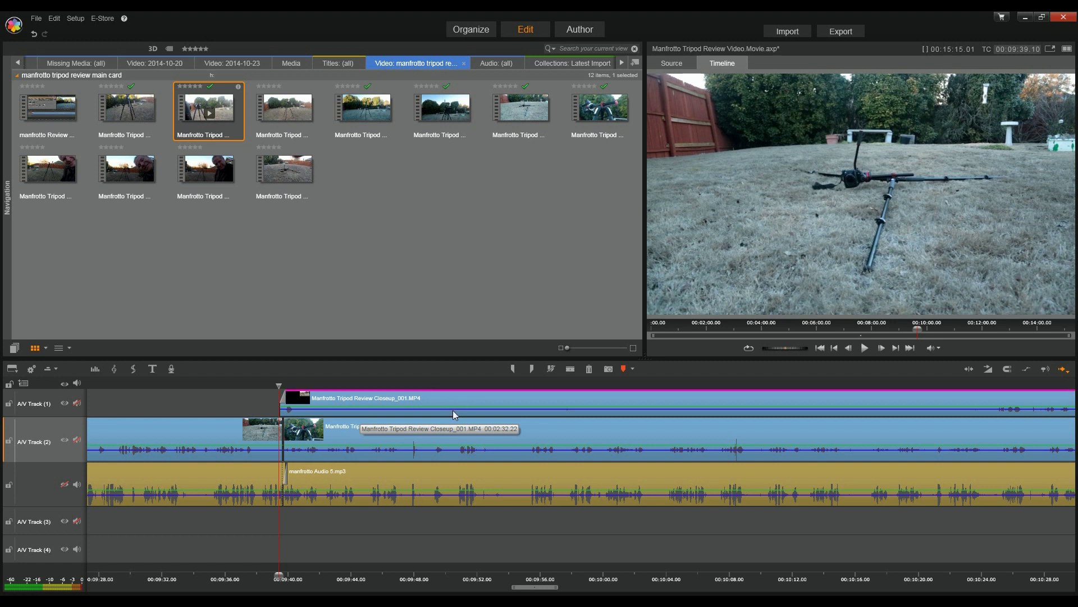
{"action": "left_click", "coordinate": [865, 348]}
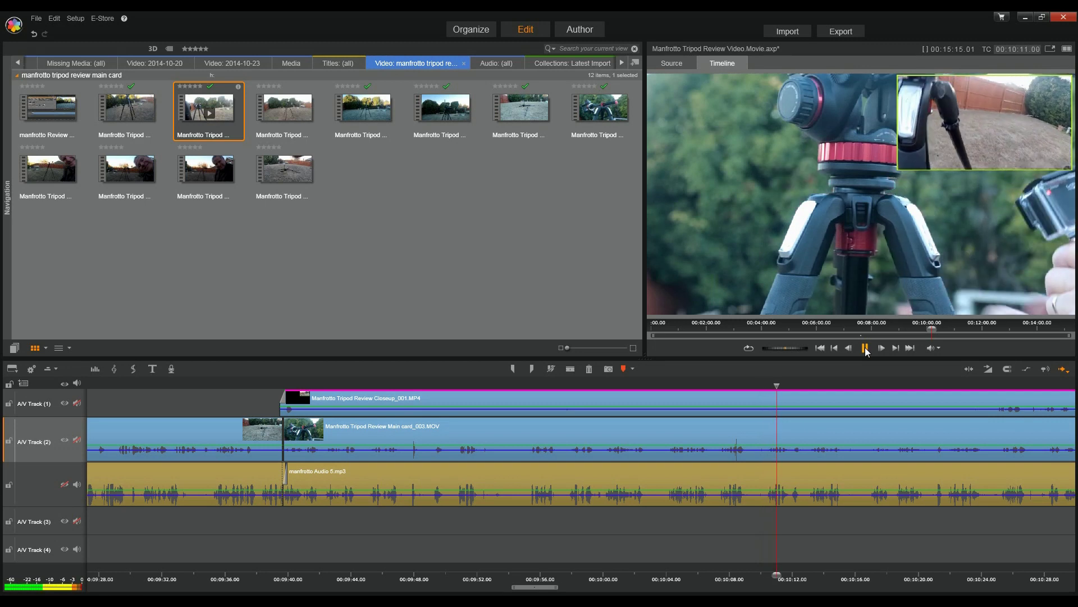
{"action": "left_click", "coordinate": [864, 348]}
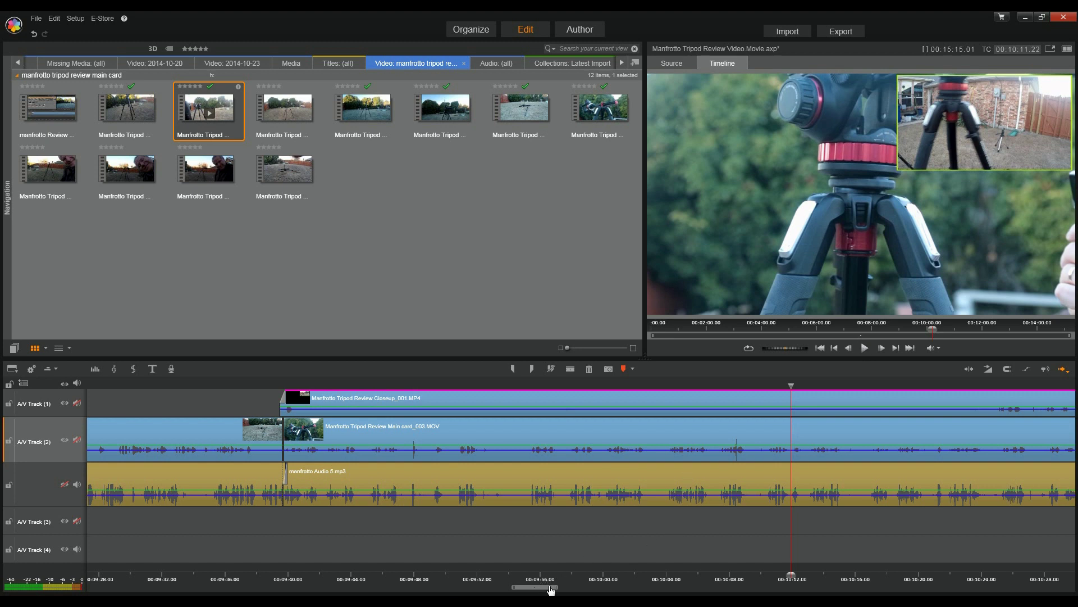
Play the timeline from 00:12:09.20 to check how the closeup clip ends over the main card clip.
{"action": "left_click_drag", "start_coordinate": [550, 590], "coordinate": [651, 592]}
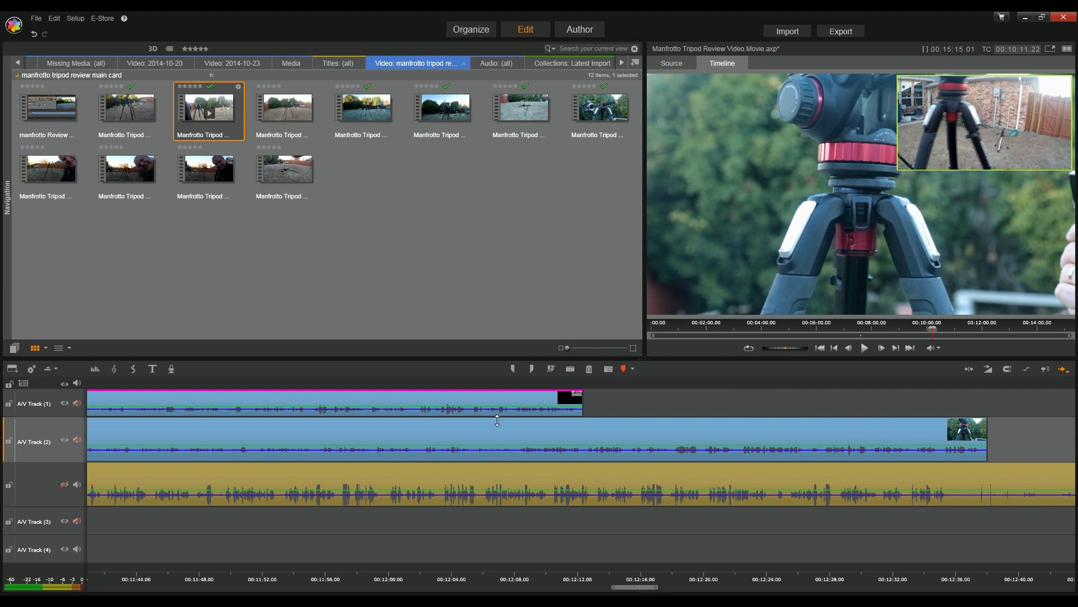
{"action": "left_click", "coordinate": [542, 382]}
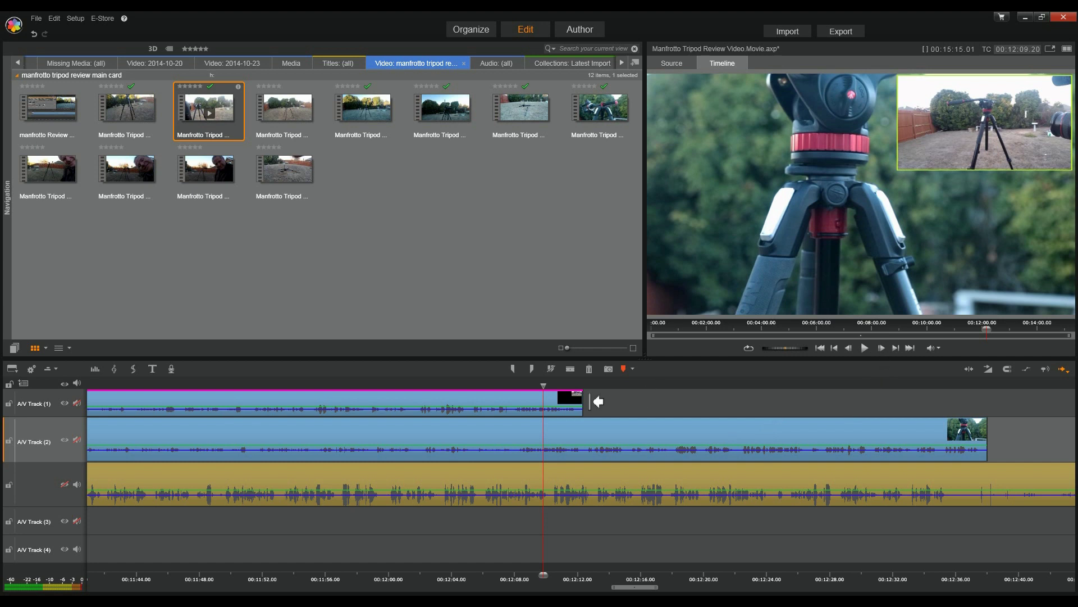
{"action": "left_click", "coordinate": [864, 349]}
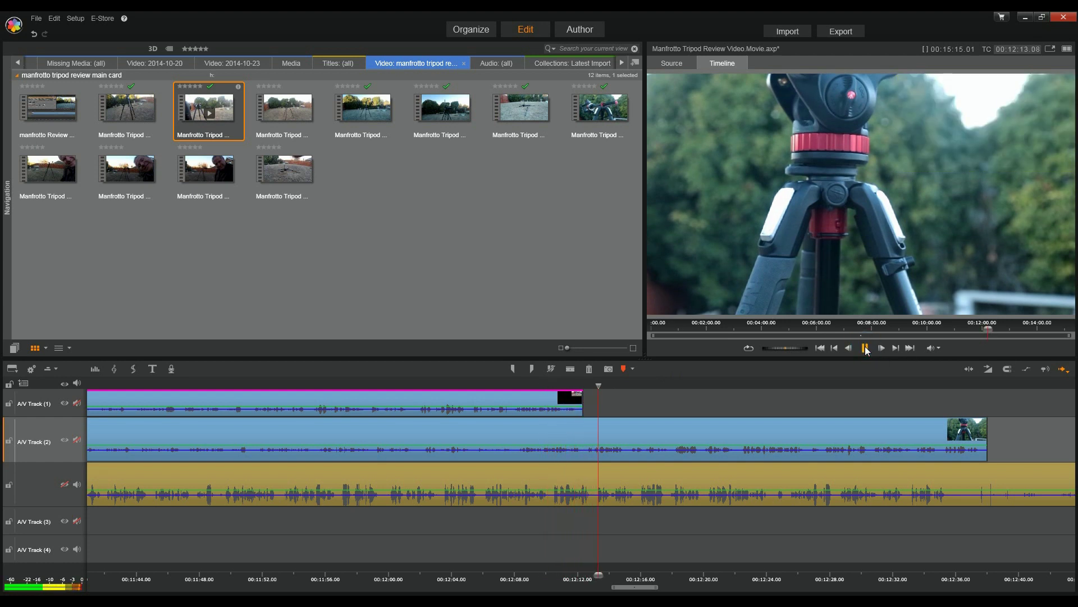
{"action": "left_click", "coordinate": [865, 348]}
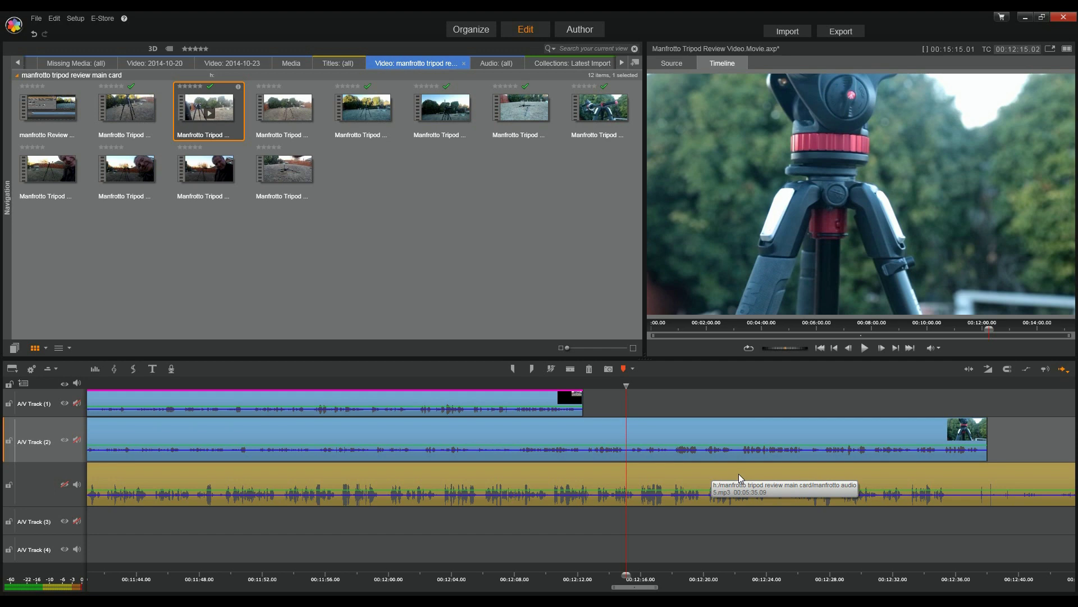
Play the end of the movie from 00:14:00.09 to check the closing fade-outs of the video and narration.
{"action": "key", "text": "ctrl+z"}
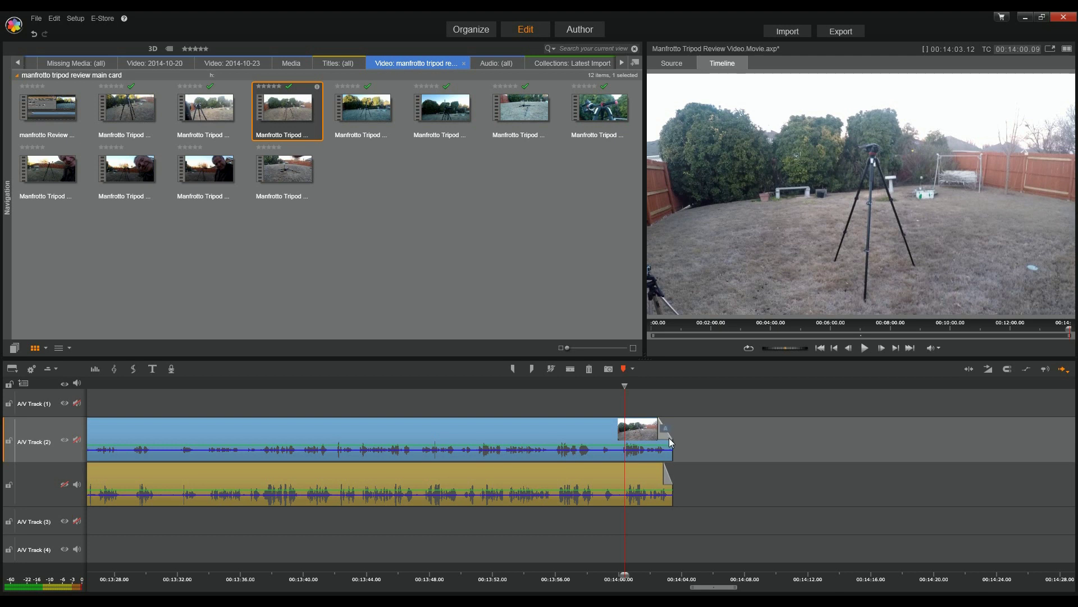
{"action": "left_click", "coordinate": [865, 348]}
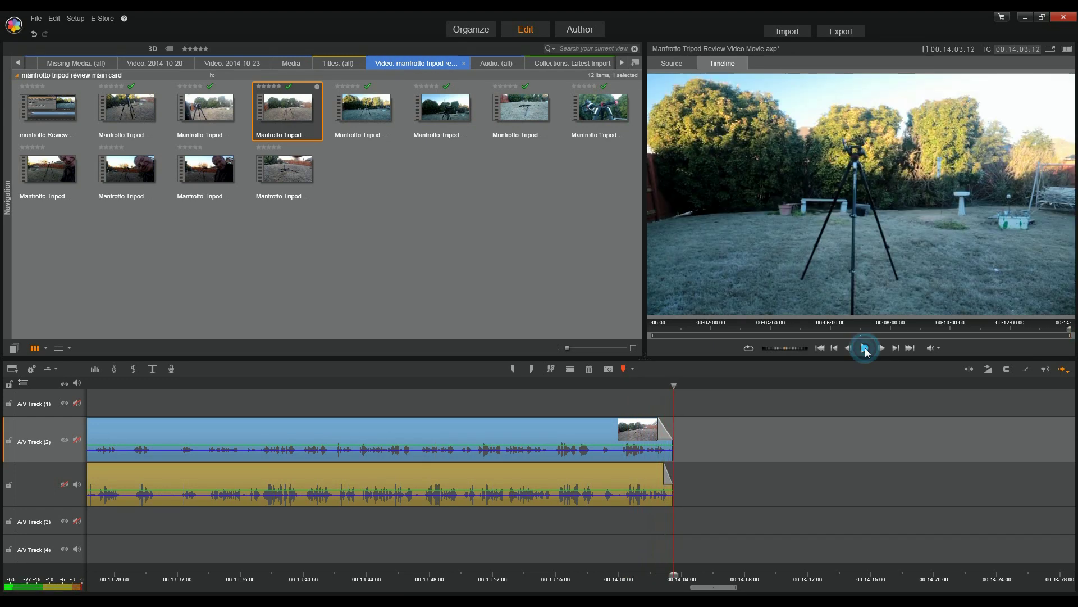
{"action": "left_click", "coordinate": [865, 348]}
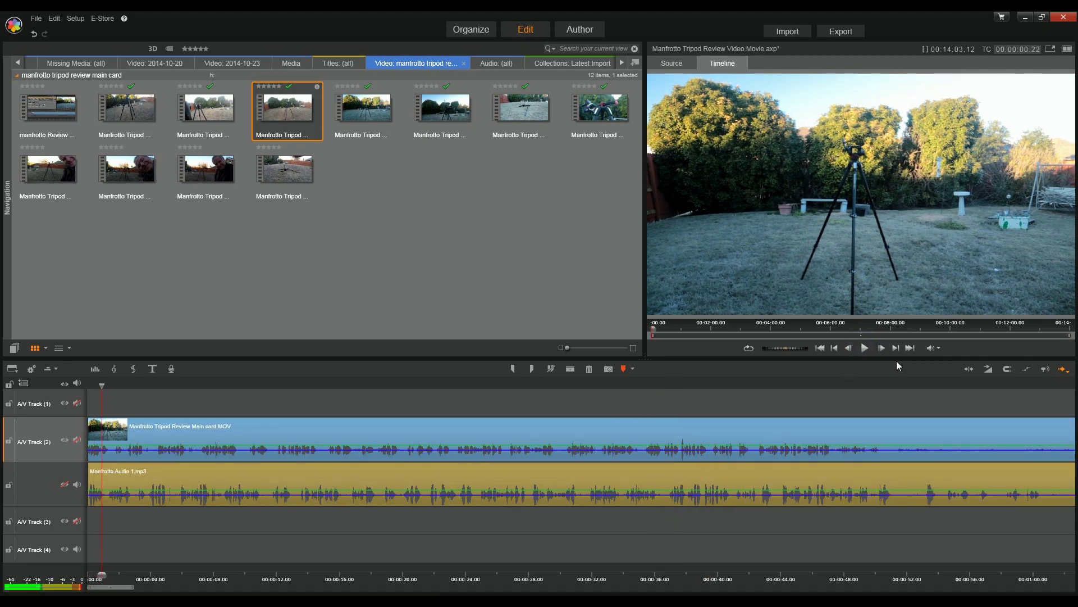
{"action": "left_click_drag", "start_coordinate": [130, 590], "coordinate": [738, 586]}
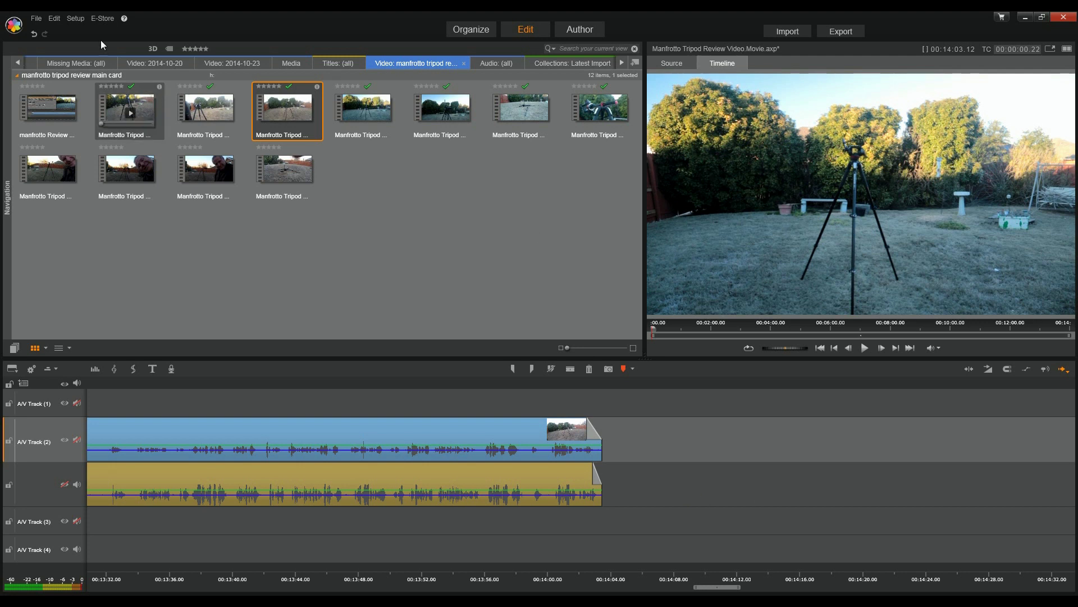
Save the Manfrotto tripod review movie project under its existing name.
{"action": "left_click", "coordinate": [37, 20]}
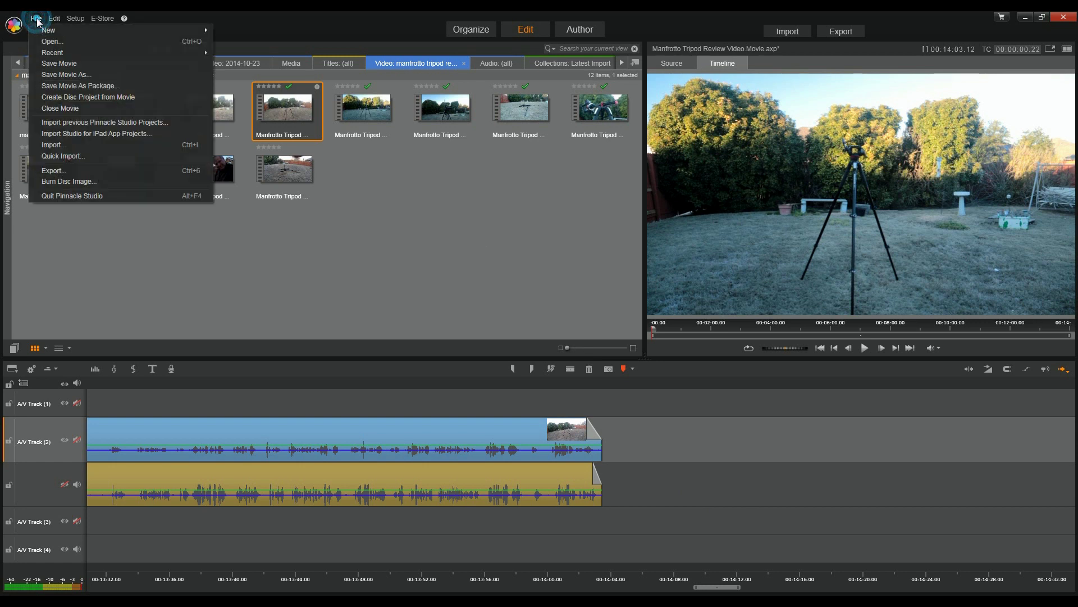
{"action": "left_click", "coordinate": [65, 64]}
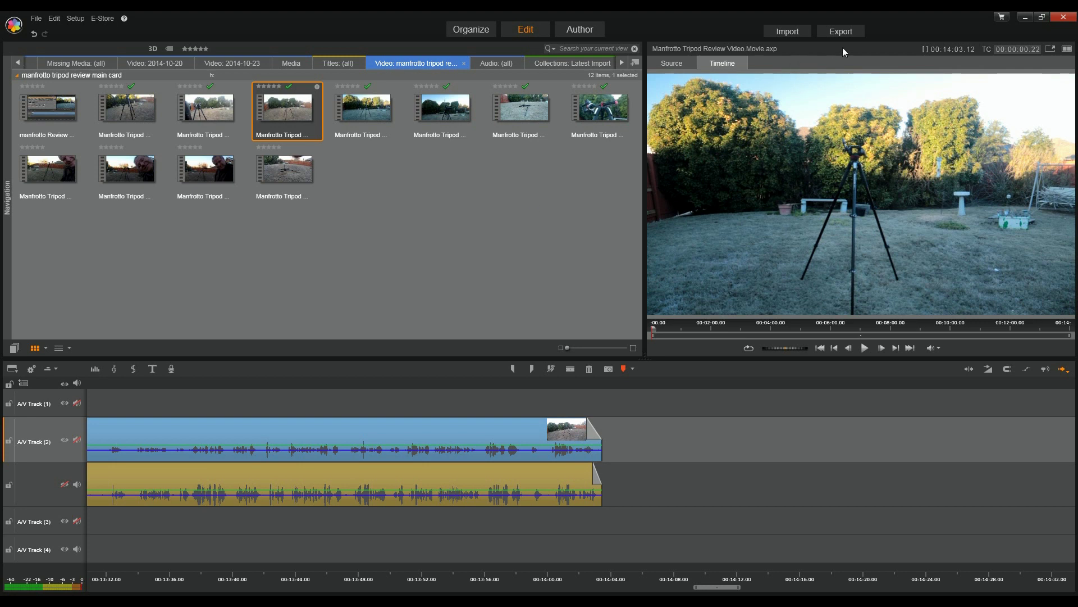
Open the movie's export settings and set the destination folder to Manfrotto Tripod Review Main card on the My Book (H:) drive.
{"action": "left_click", "coordinate": [842, 33]}
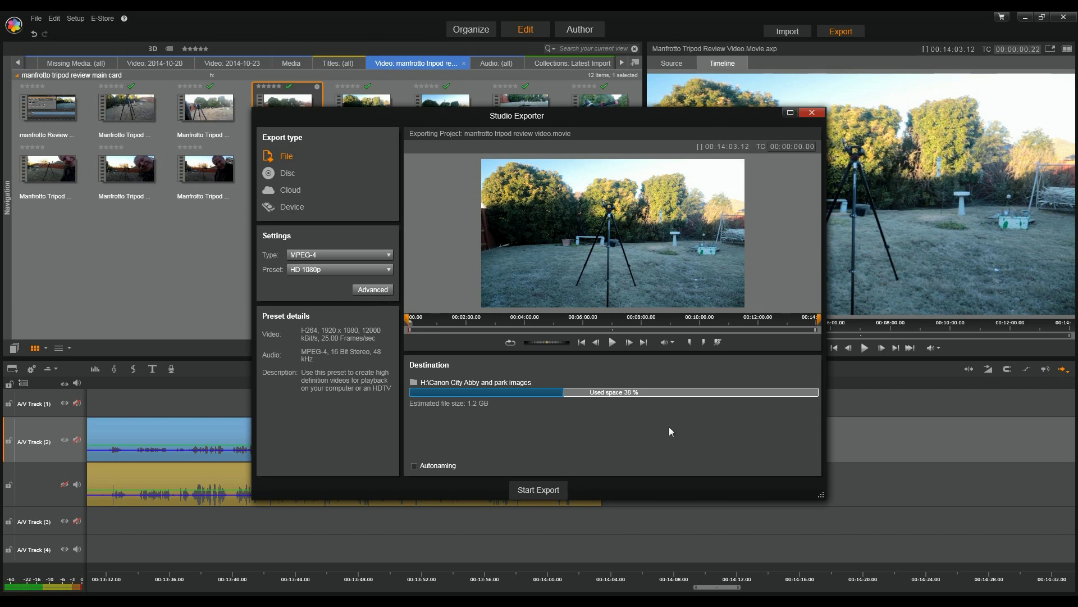
{"action": "left_click", "coordinate": [415, 383]}
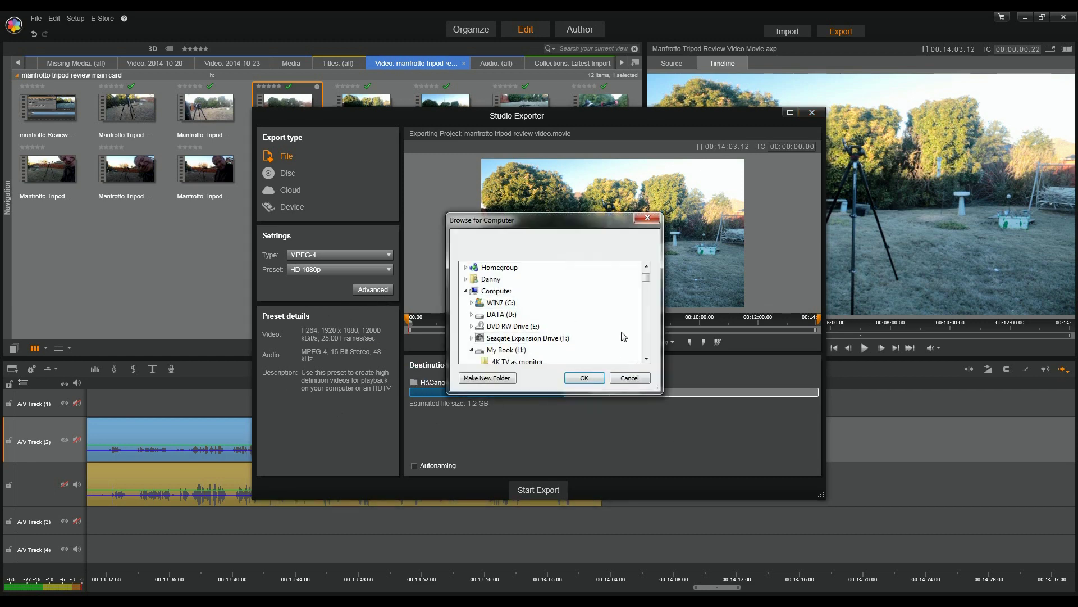
{"action": "left_click_drag", "start_coordinate": [647, 279], "coordinate": [652, 318]}
{"action": "left_click", "coordinate": [569, 279]}
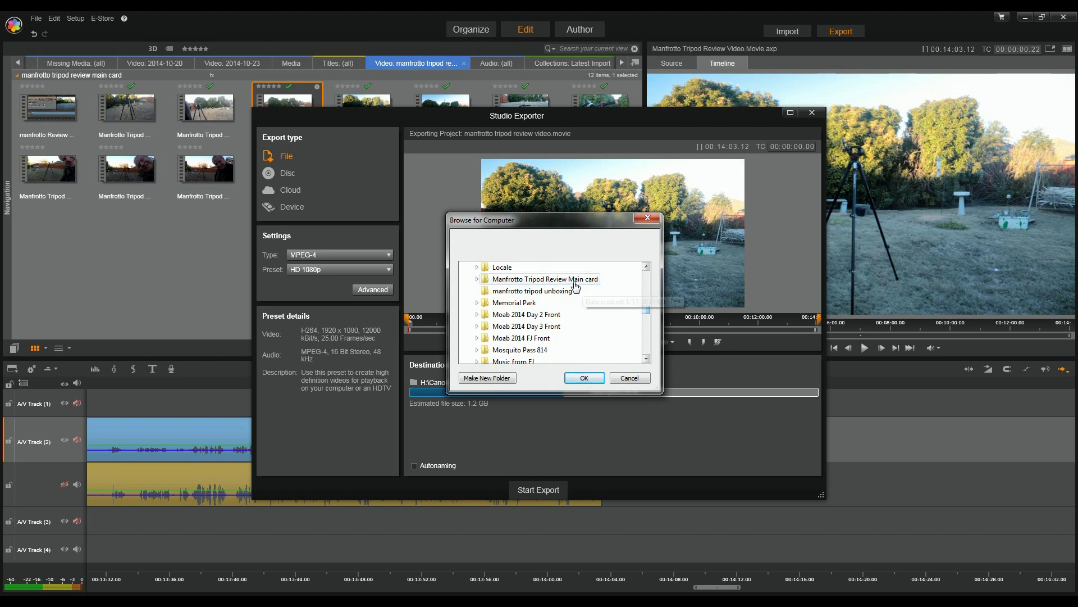
{"action": "left_click", "coordinate": [585, 378]}
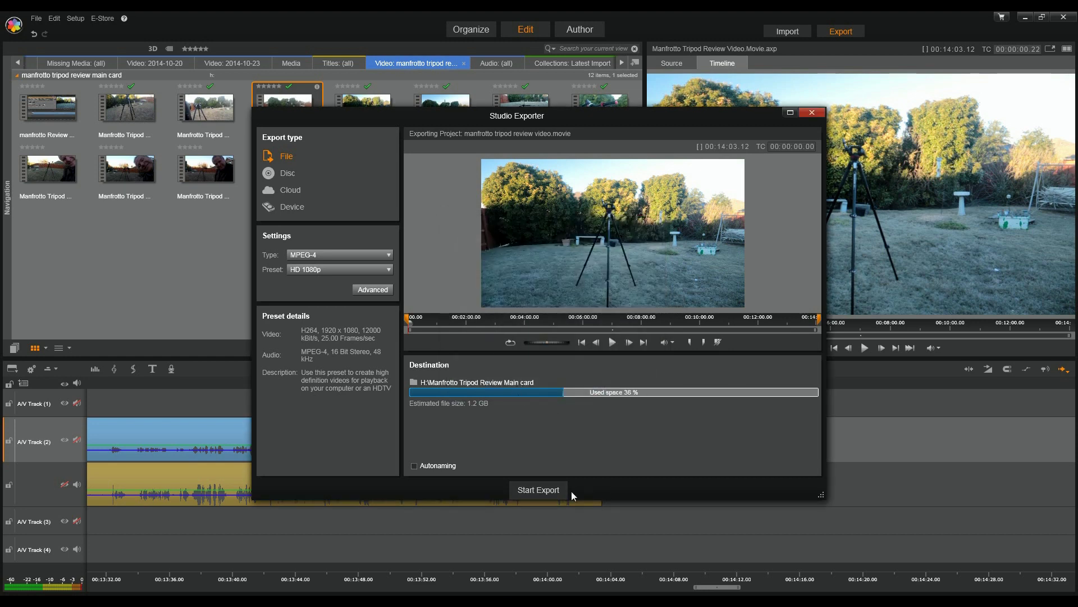
Start the export and save the output as an .mp4 file named Manfrotto Tripod Review Video.
{"action": "left_click", "coordinate": [549, 491]}
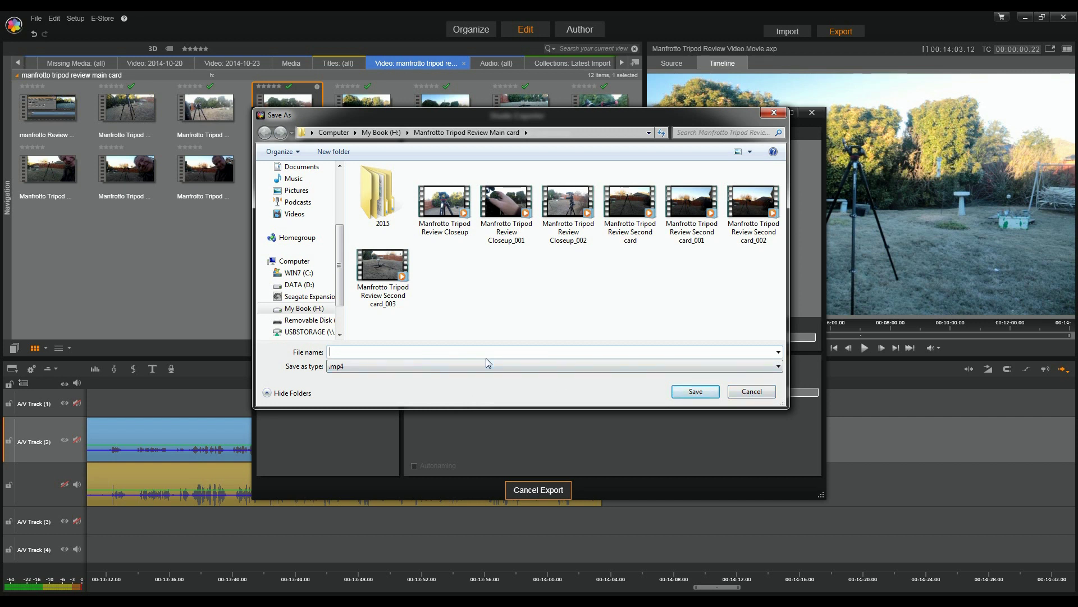
{"action": "type", "text": "Ma"}
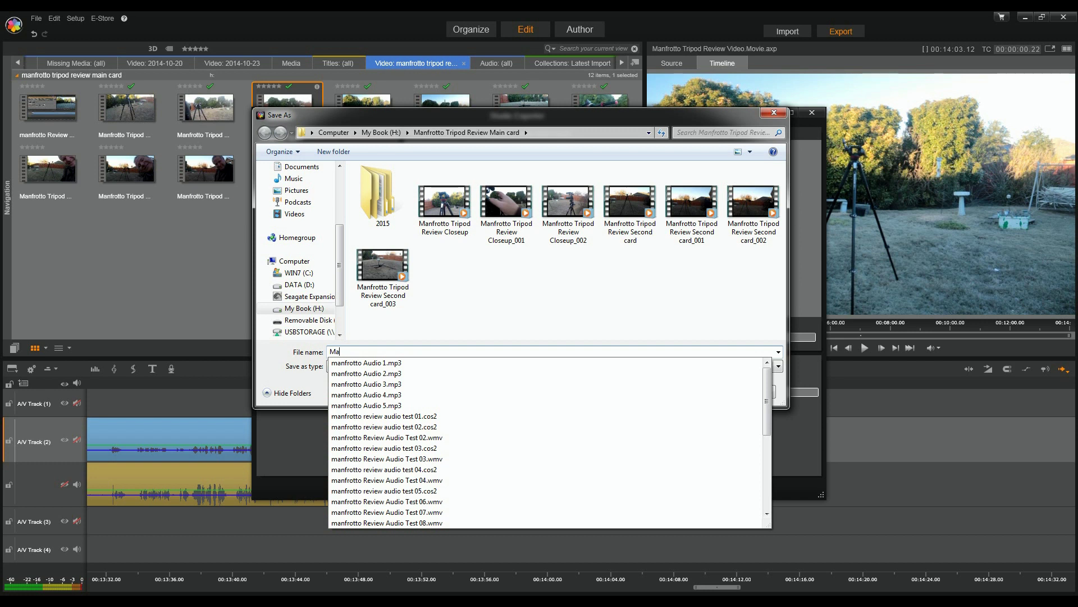
{"action": "type", "text": "nfrotto Tr"}
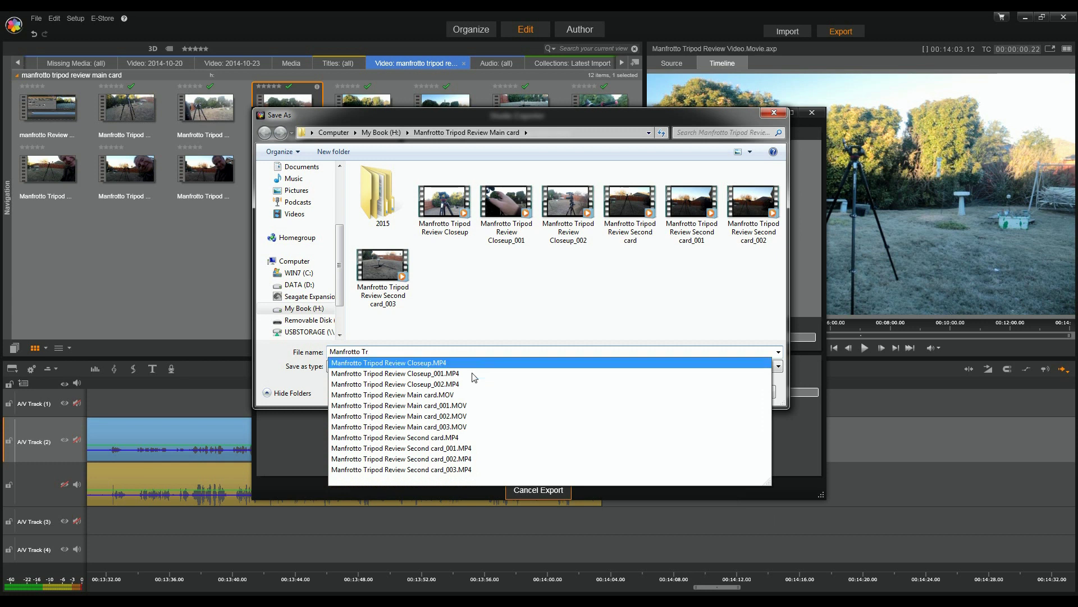
{"action": "left_click", "coordinate": [411, 363]}
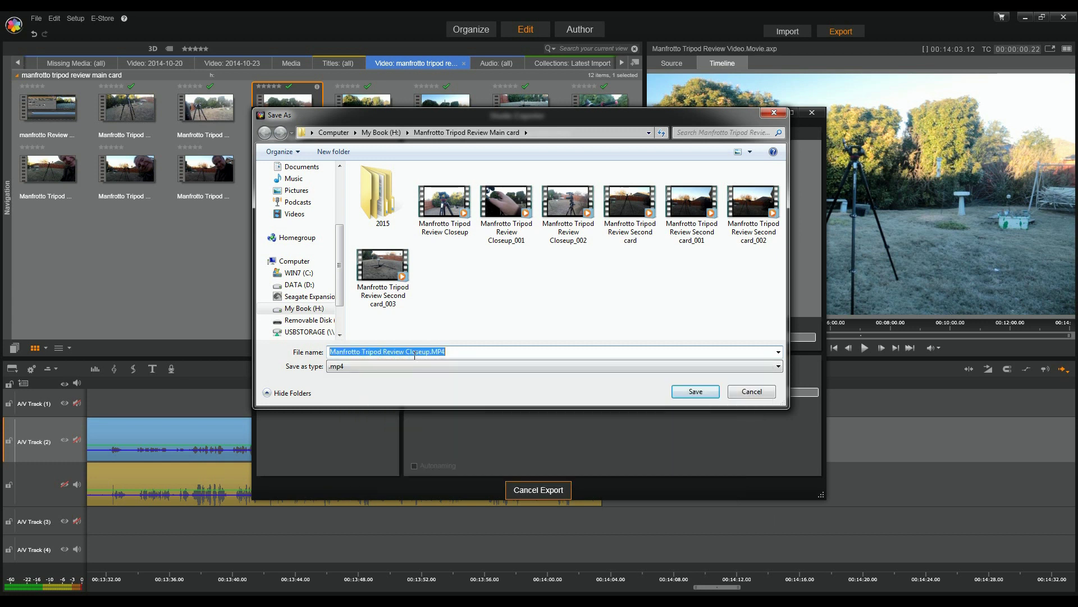
{"action": "left_click", "coordinate": [454, 351]}
{"action": "key", "text": "BackSpace"}
{"action": "key", "text": "BackSpace"}
{"action": "key", "text": "BackSpace"}
{"action": "key", "text": "BackSpace"}
{"action": "key", "text": "BackSpace"}
{"action": "key", "text": "BackSpace"}
{"action": "key", "text": "BackSpace"}
{"action": "key", "text": "BackSpace"}
{"action": "key", "text": "BackSpace"}
{"action": "key", "text": "BackSpace"}
{"action": "key", "text": "BackSpace"}
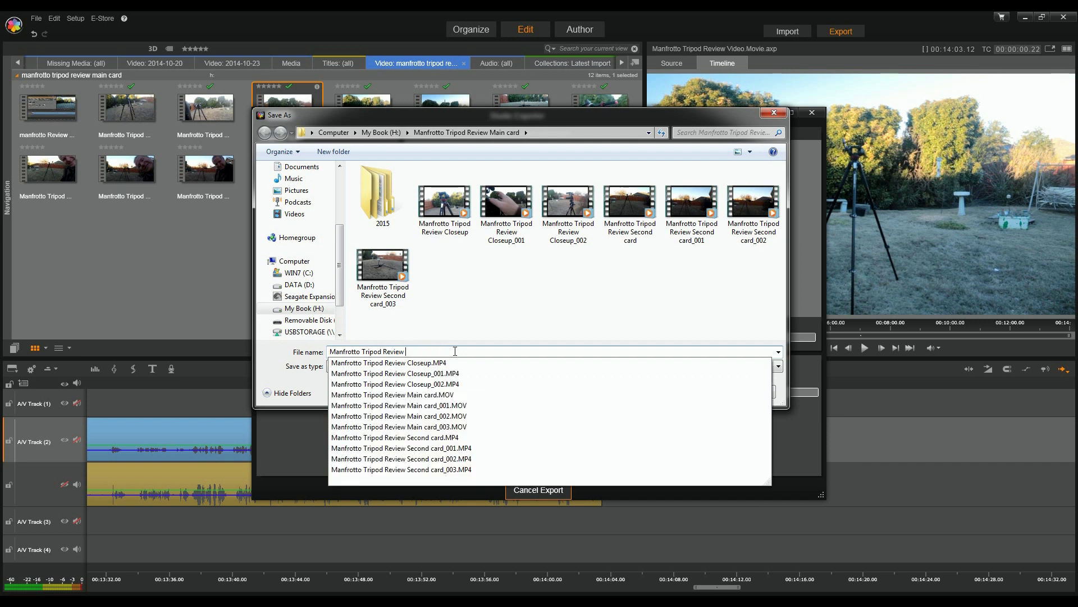
{"action": "type", "text": "Video"}
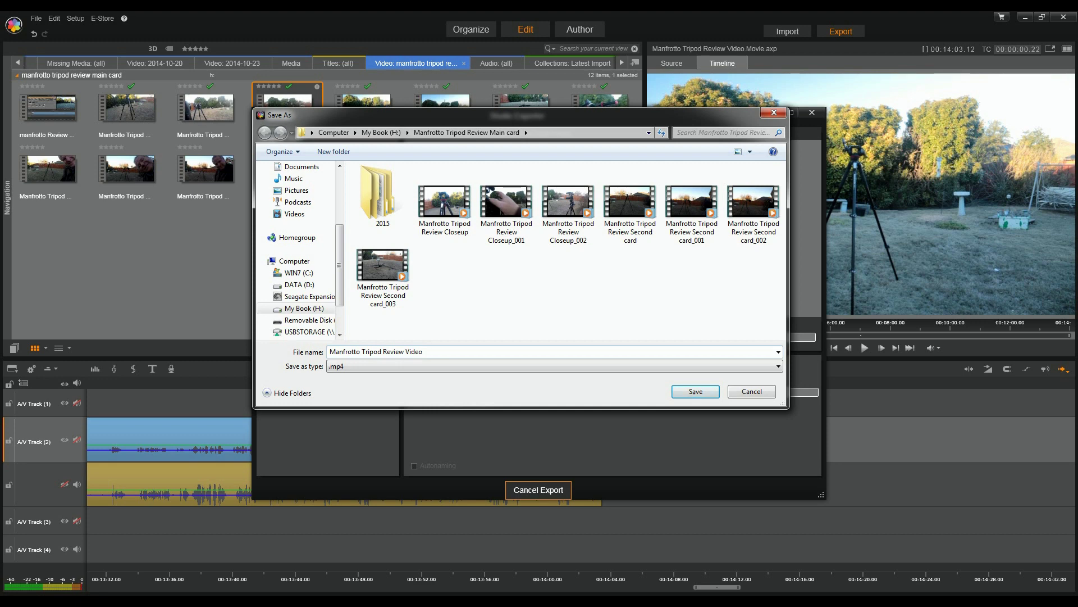
{"action": "left_click", "coordinate": [695, 392]}
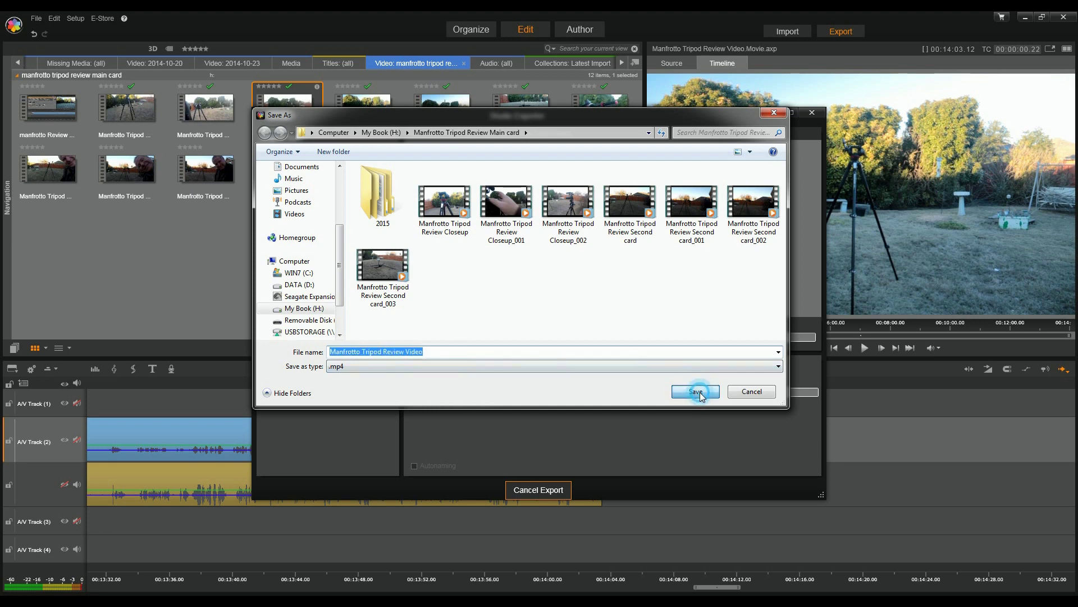